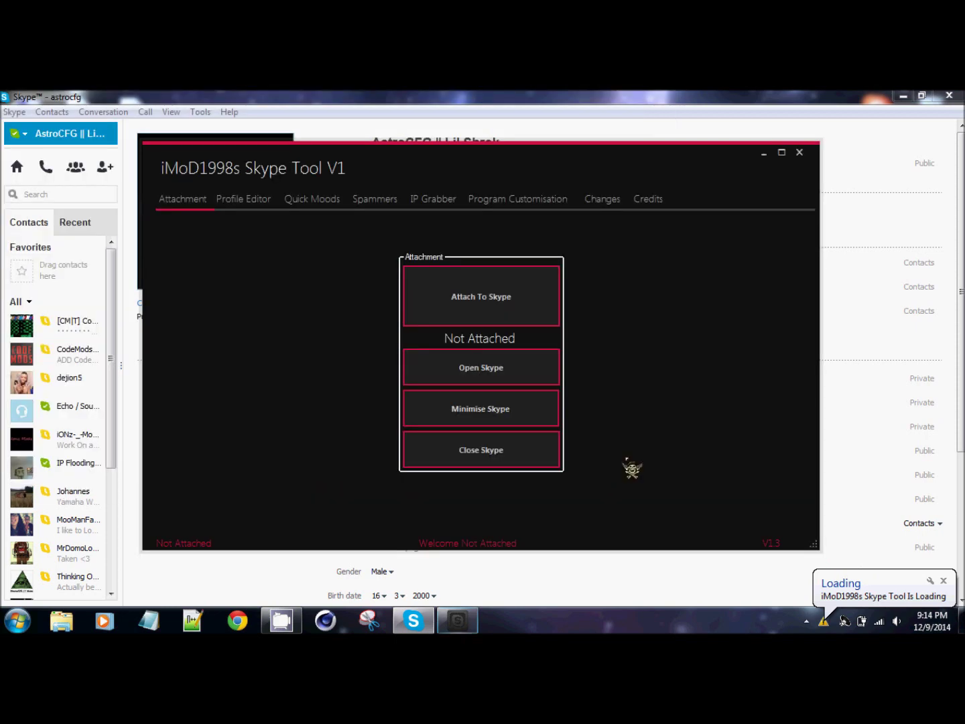
- Attach the tool to Skype, acknowledge the success message, and go to the Profile Editor page
click(481, 299)
click(529, 404)
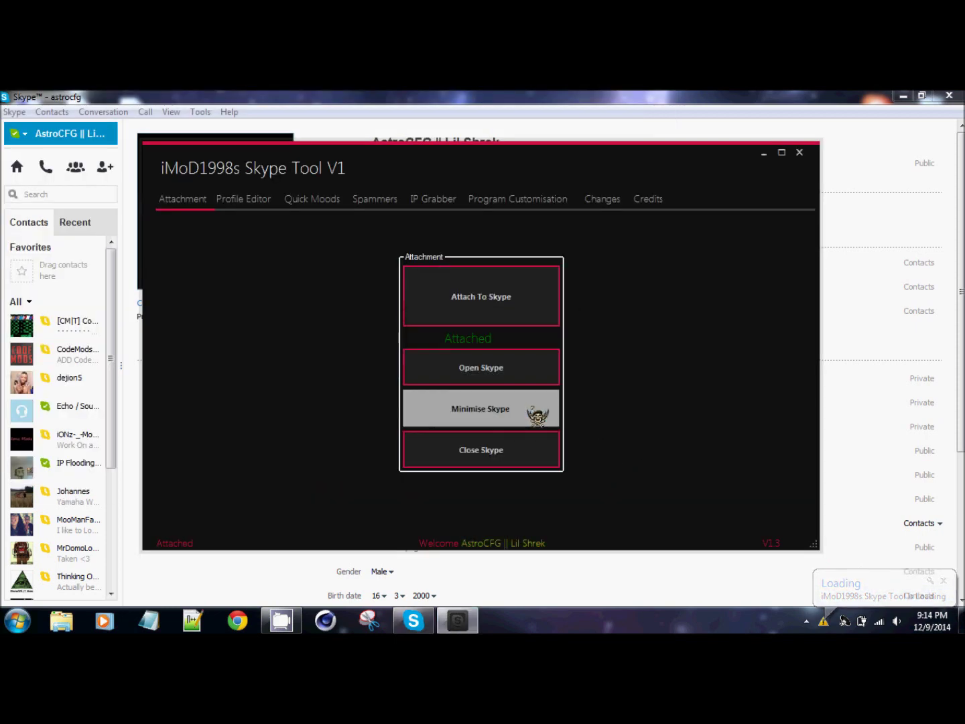
click(249, 202)
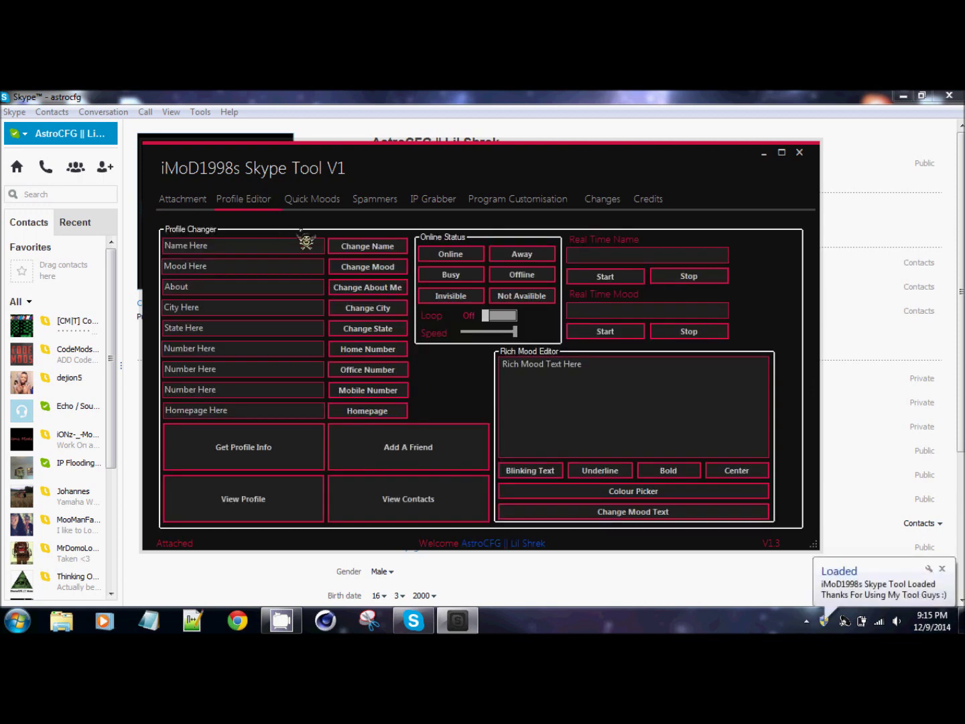
- Replace 'Name Here' with the new display name, apply it, then fetch the current profile info
drag(383, 160, 431, 239)
click(279, 323)
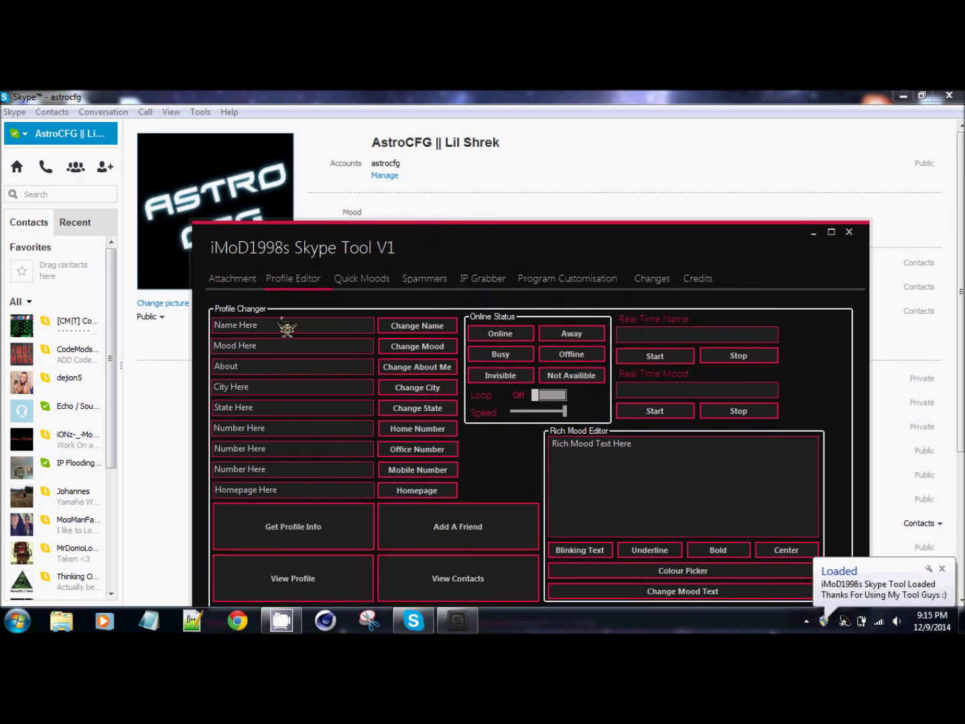
key(BackSpace)
key(BackSpace)
key(BackSpace)
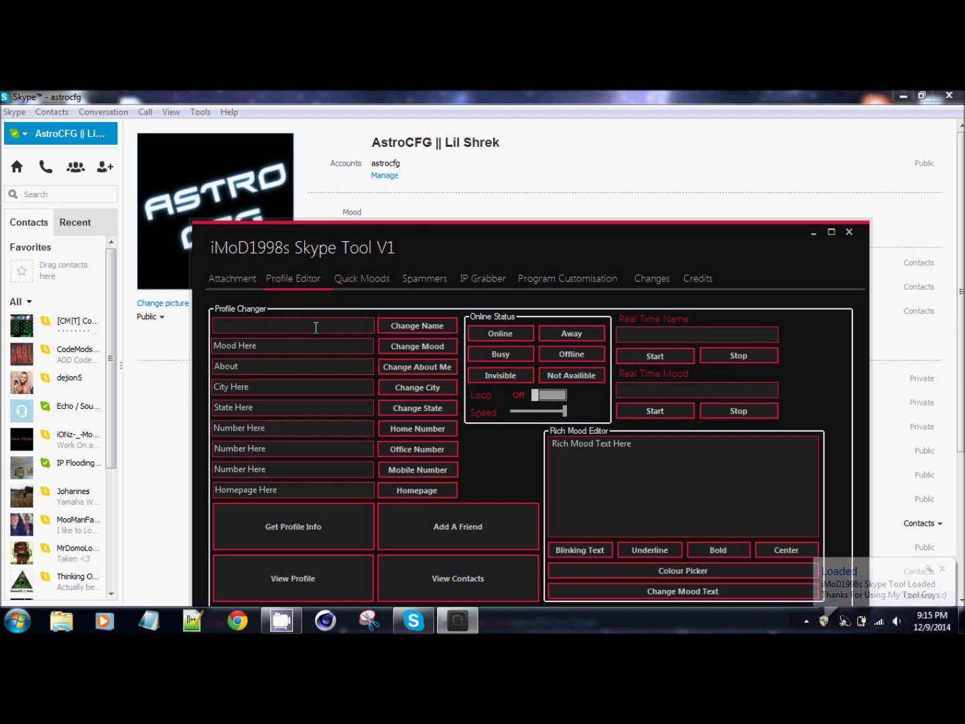
text(Astro)
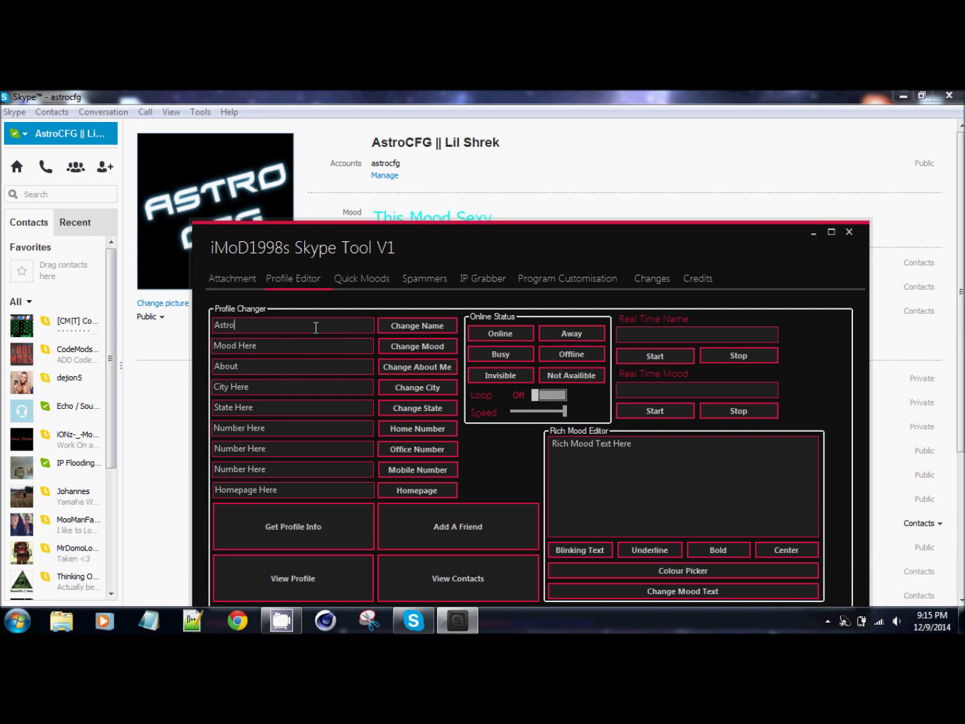
text(CFG)
click(416, 327)
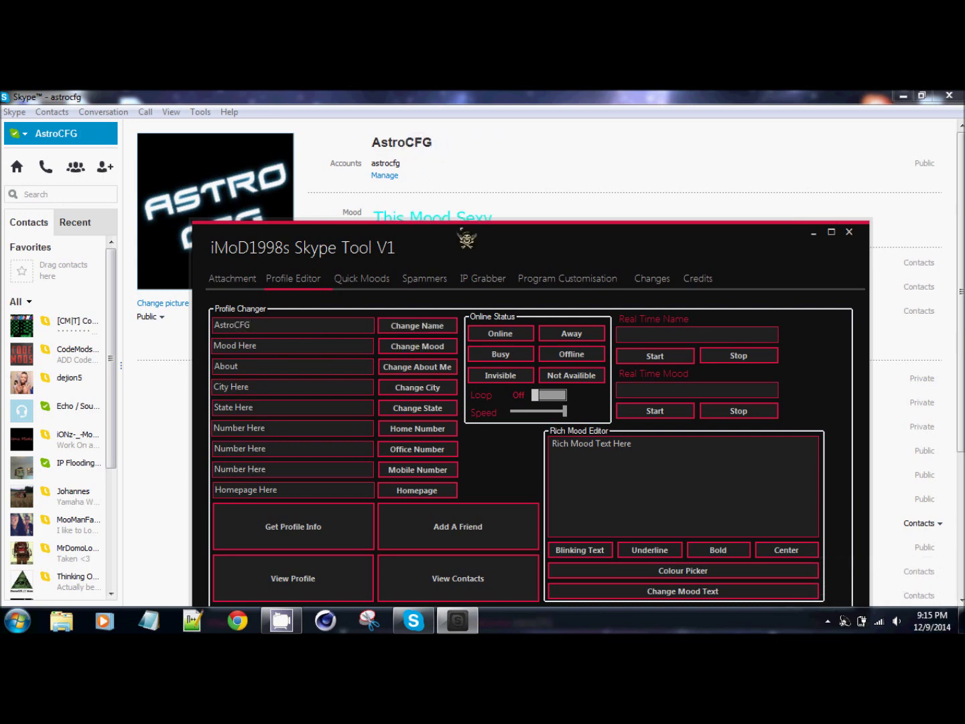
drag(467, 239, 473, 216)
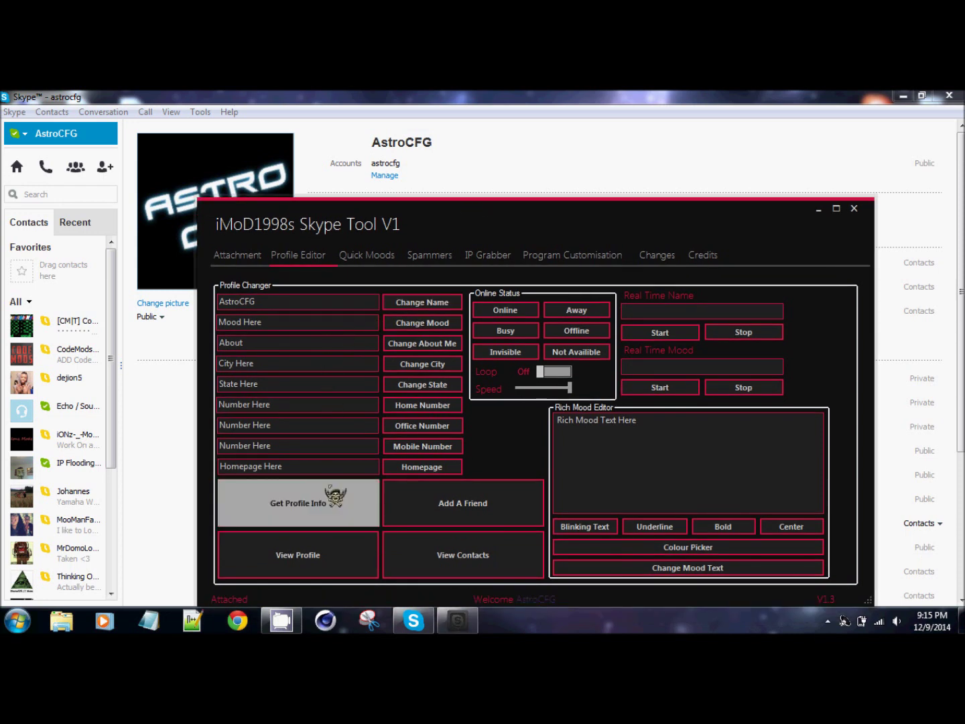
click(302, 507)
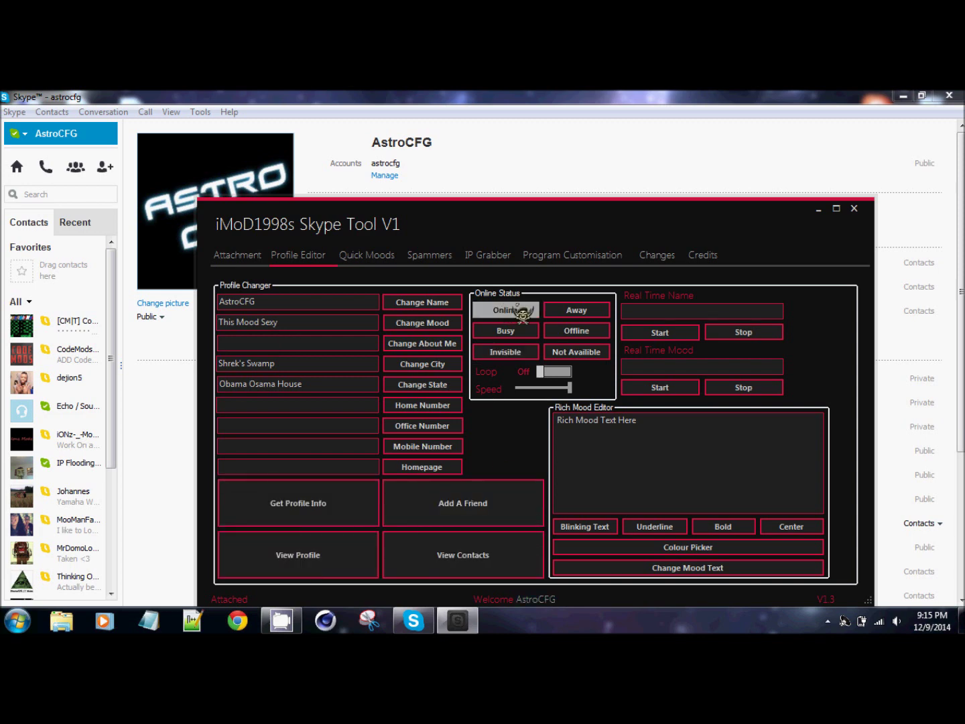
- Switch the Skype status to Away, then try Not Available and another status button
click(588, 311)
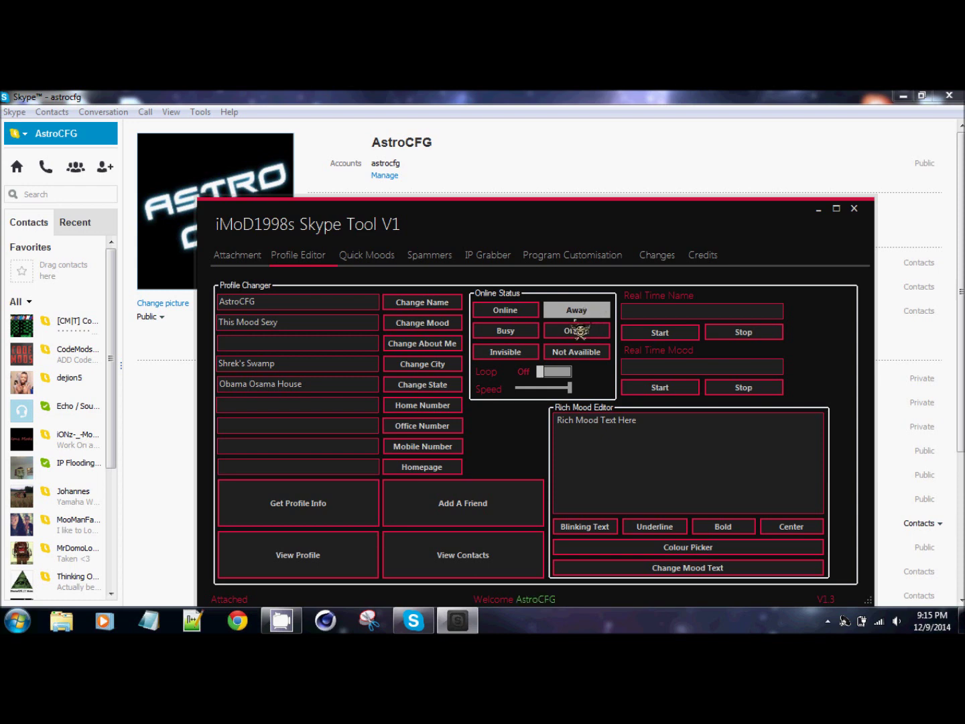
click(515, 353)
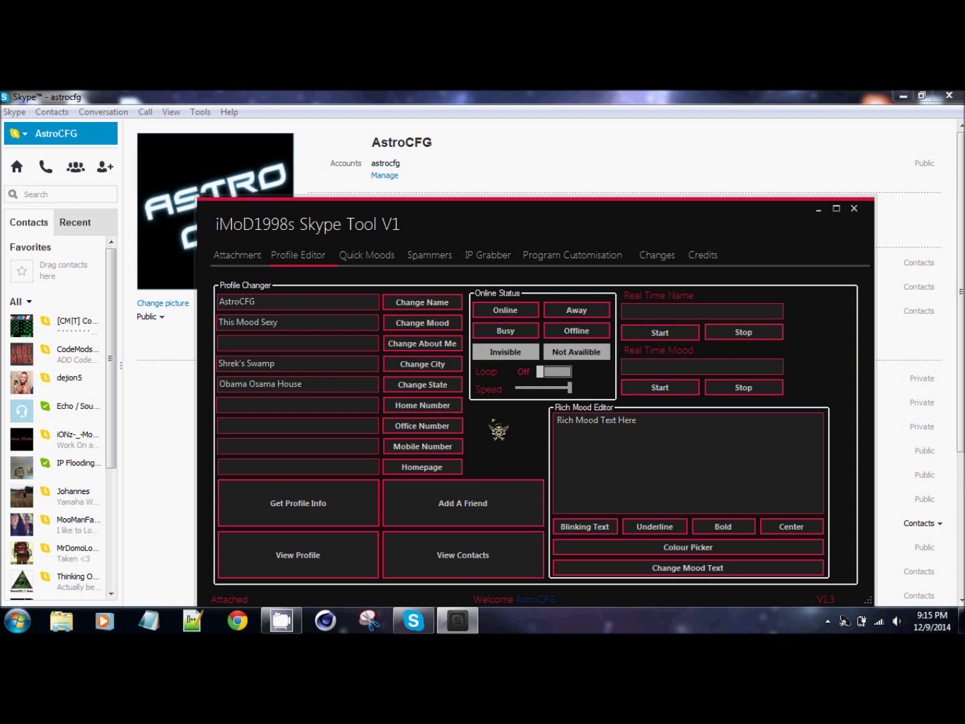
click(503, 314)
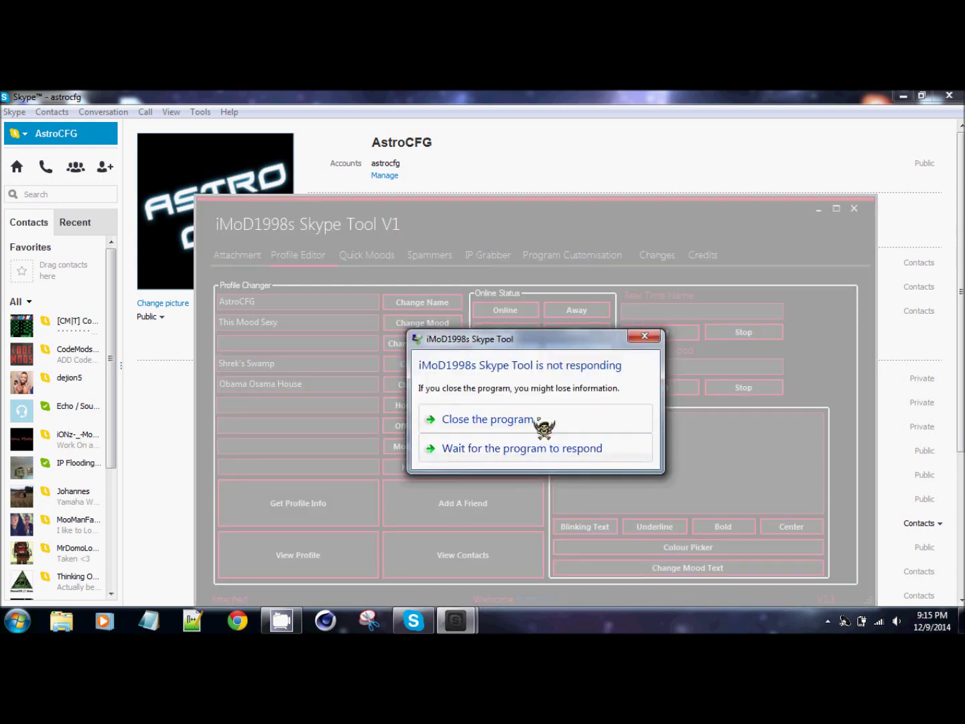
- Close the frozen tool and discard the Notepad window without saving
click(544, 423)
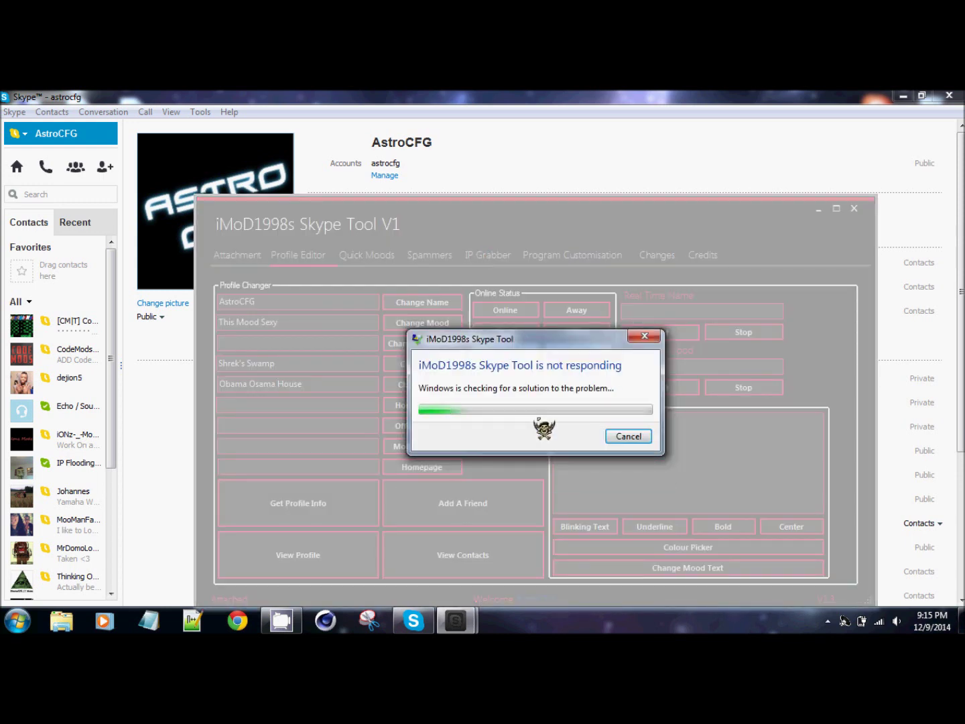
click(629, 439)
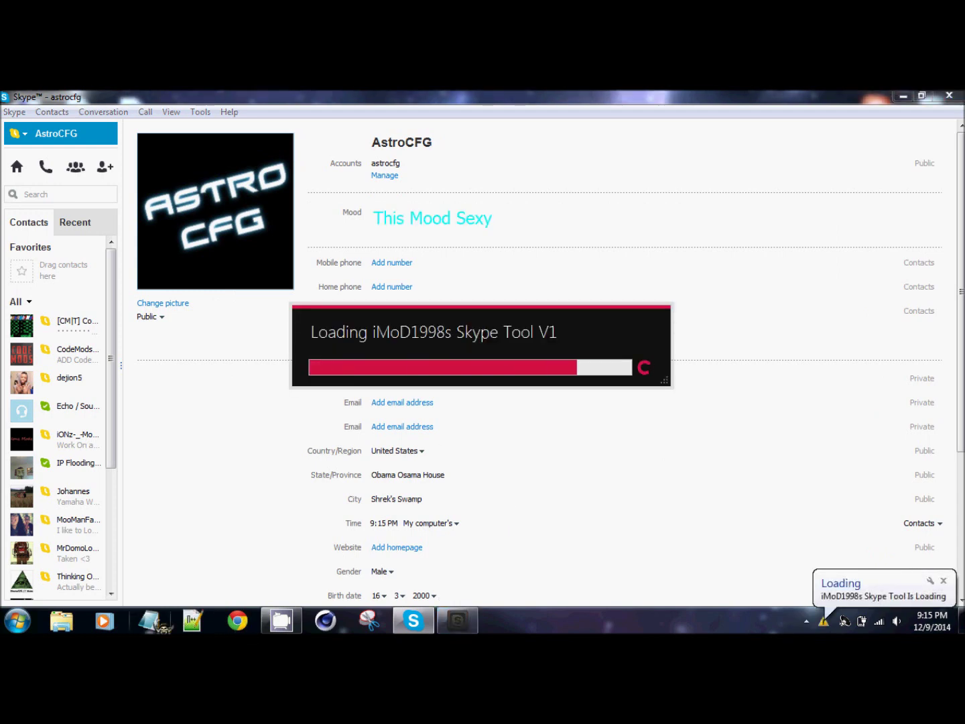
click(156, 621)
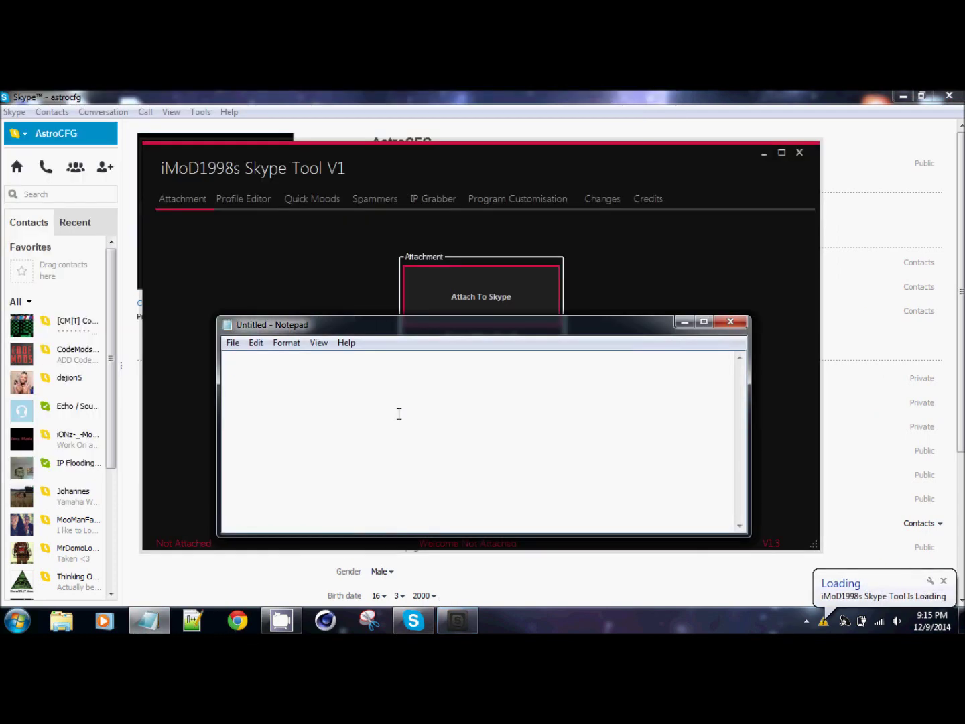
click(730, 322)
click(520, 363)
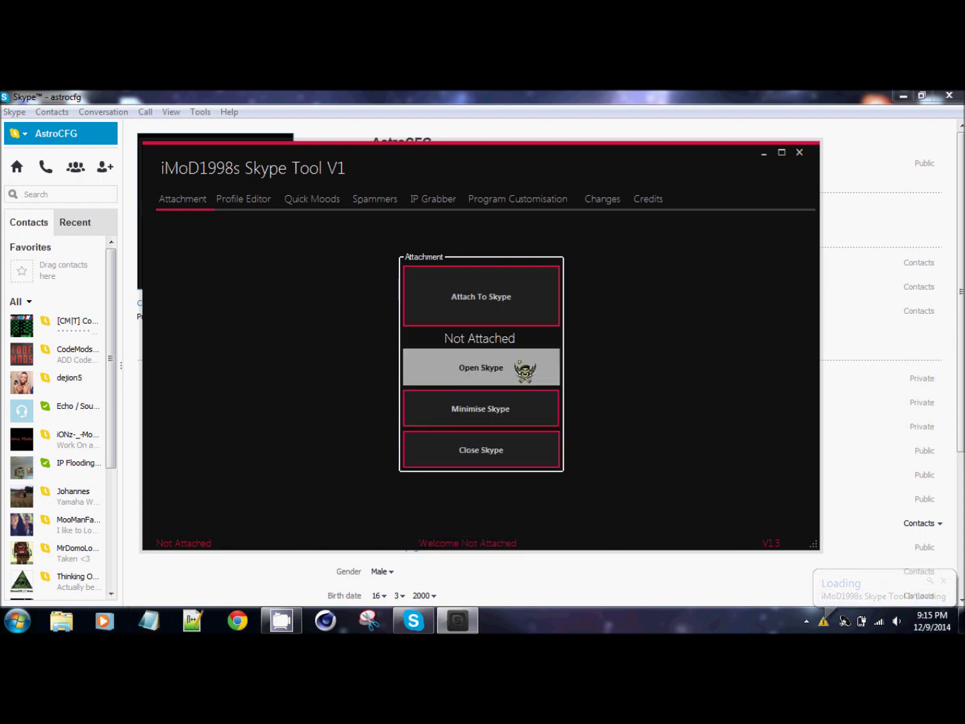
- Reattach the relaunched tool to Skype, return to Profile Editor, and set the status to Online
click(510, 305)
click(548, 407)
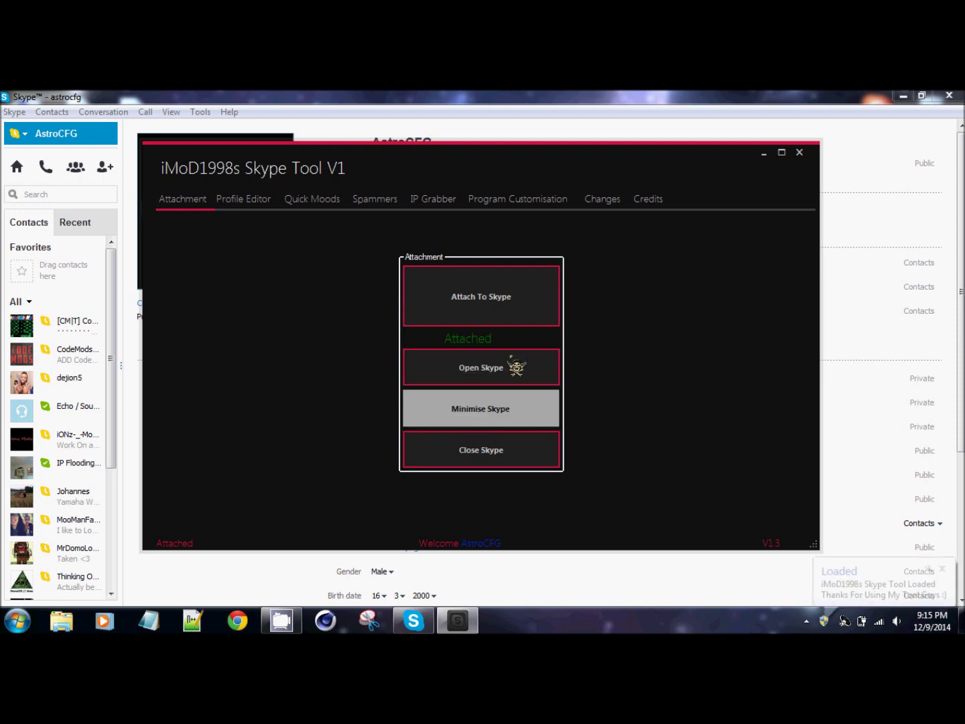
click(243, 201)
click(442, 254)
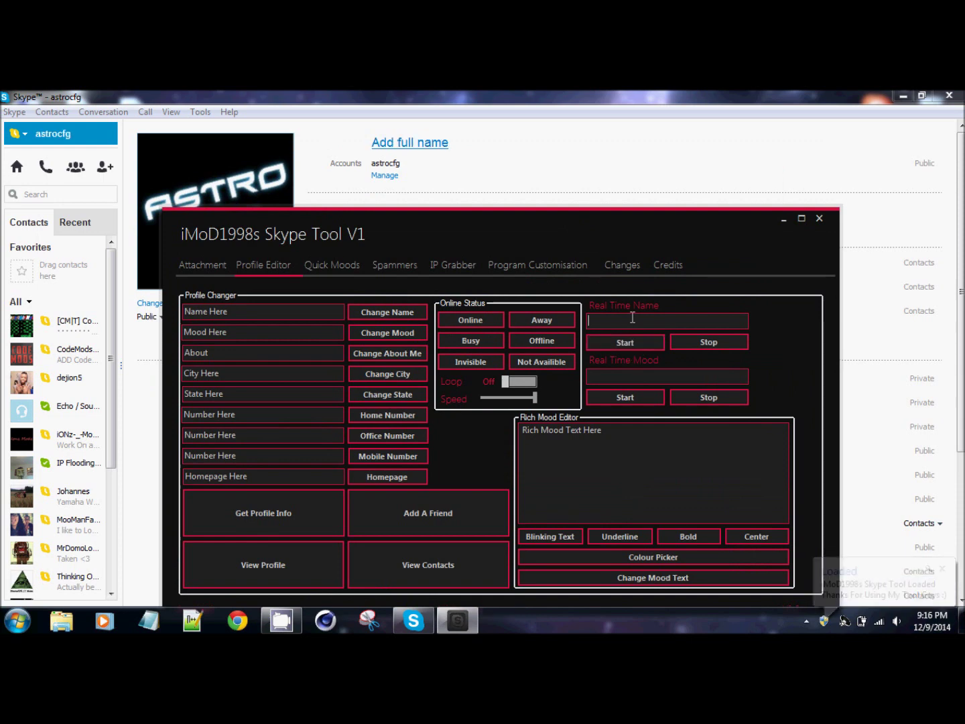
- Type the display name into the Real Time Name box so Skype's name updates live
text(AstroCFG1)
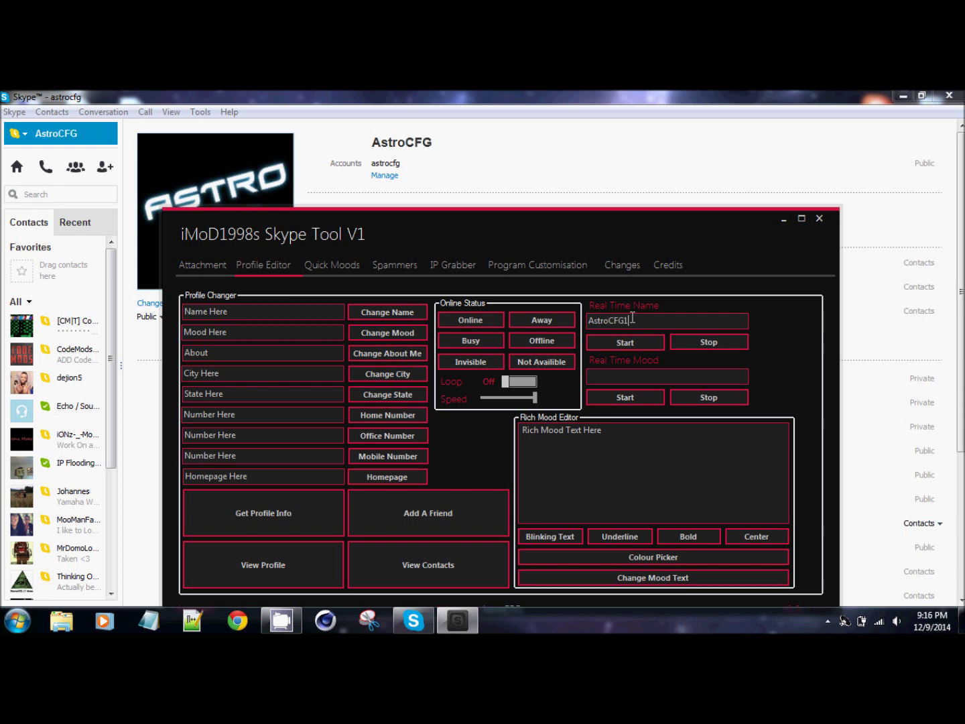
key(BackSpace)
key(BackSpace)
key(BackSpace)
mouse_move(648, 226)
mouse_down()
mouse_move(660, 266)
mouse_move(654, 213)
mouse_up()
click(642, 422)
key(ctrl+a)
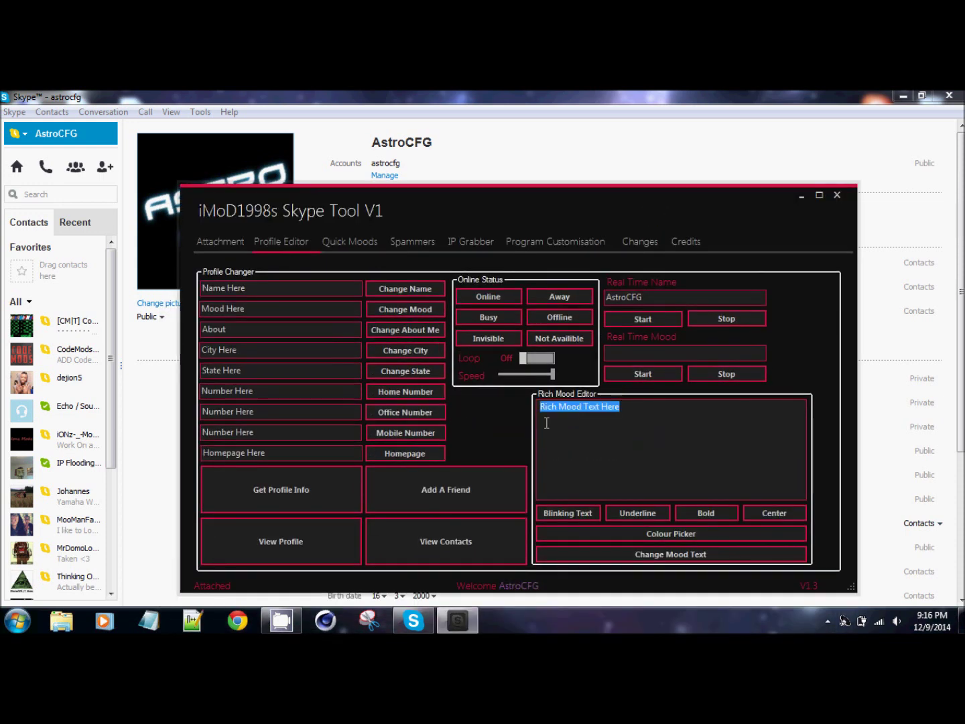
- Set the rich mood to a bold, underlined, green 'Shrek' and move to the Quick Moods page
key(BackSpace)
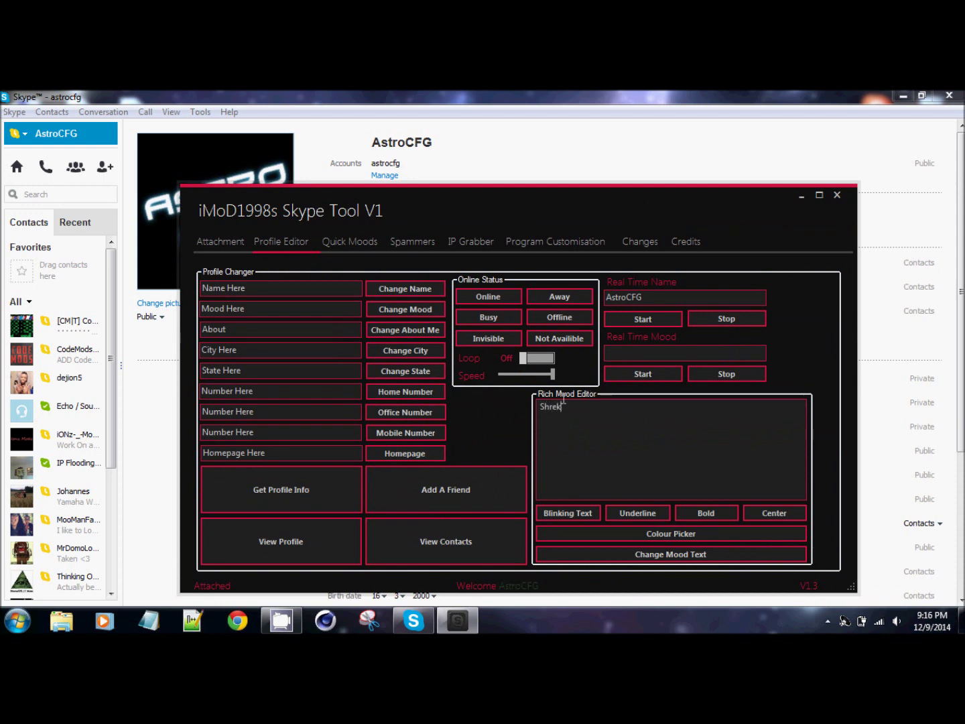
click(704, 513)
click(657, 516)
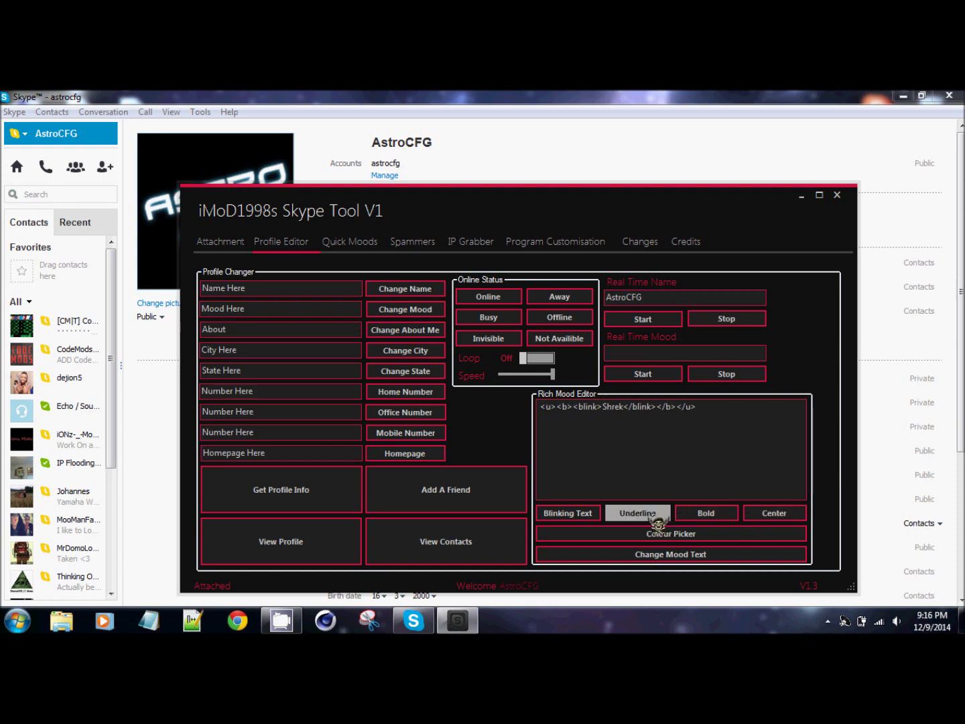
click(660, 532)
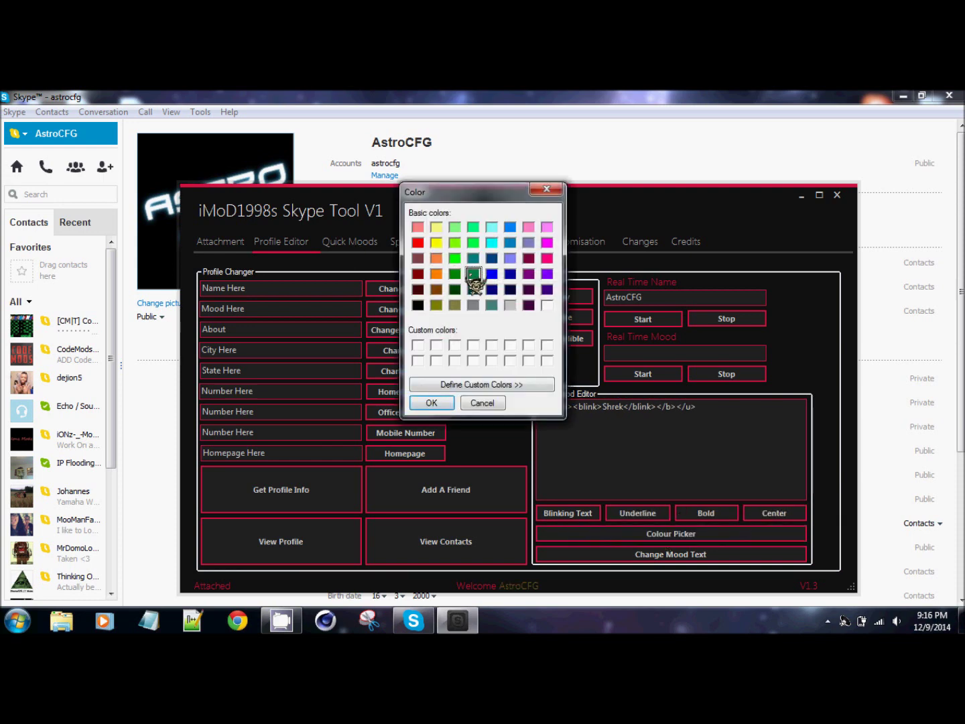
click(434, 402)
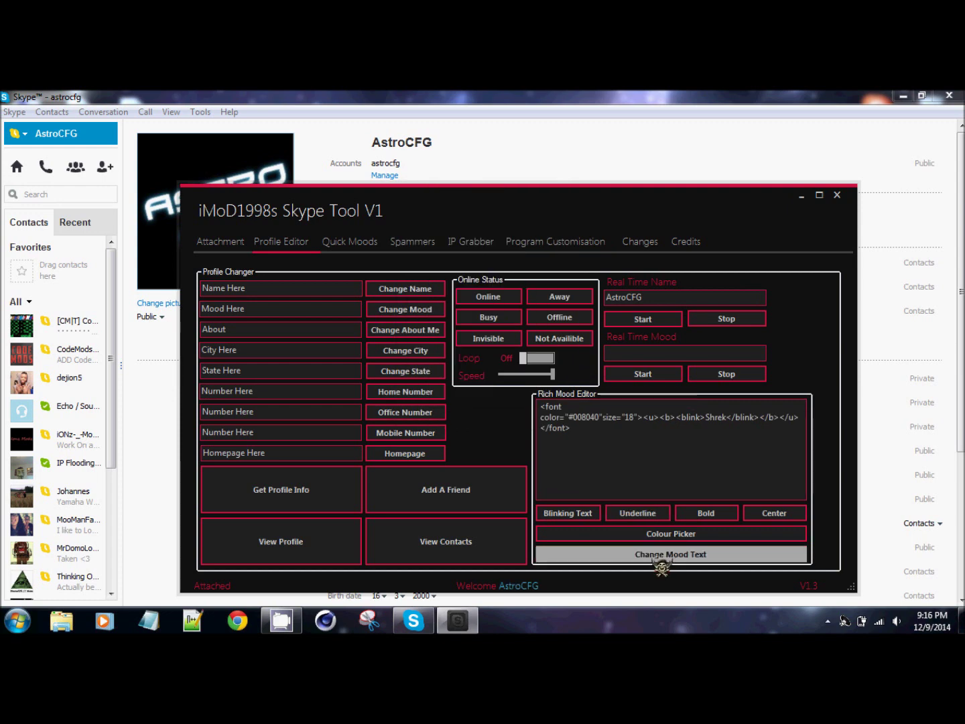
mouse_move(545, 213)
mouse_down()
mouse_move(569, 333)
mouse_move(538, 226)
mouse_up()
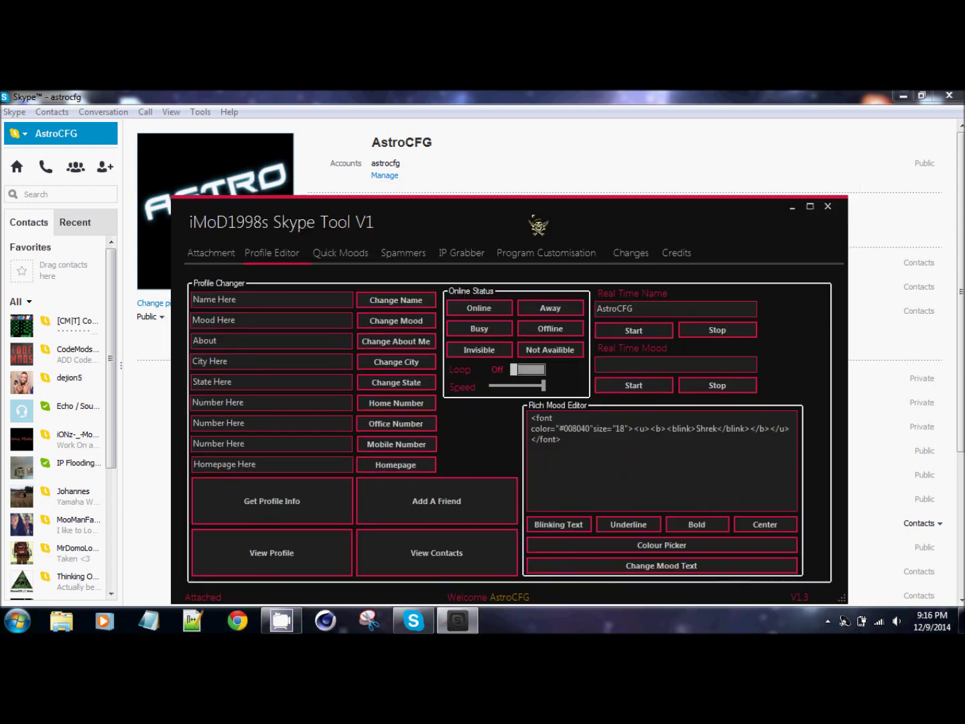
click(353, 255)
mouse_move(400, 218)
mouse_down()
mouse_move(400, 192)
mouse_move(474, 327)
mouse_up()
- Try the quick moods <3 Tool, <3 iMoD1998, Swag, Get Reckt and Yolo, ending on 420 BLAZE IT
click(401, 418)
click(503, 437)
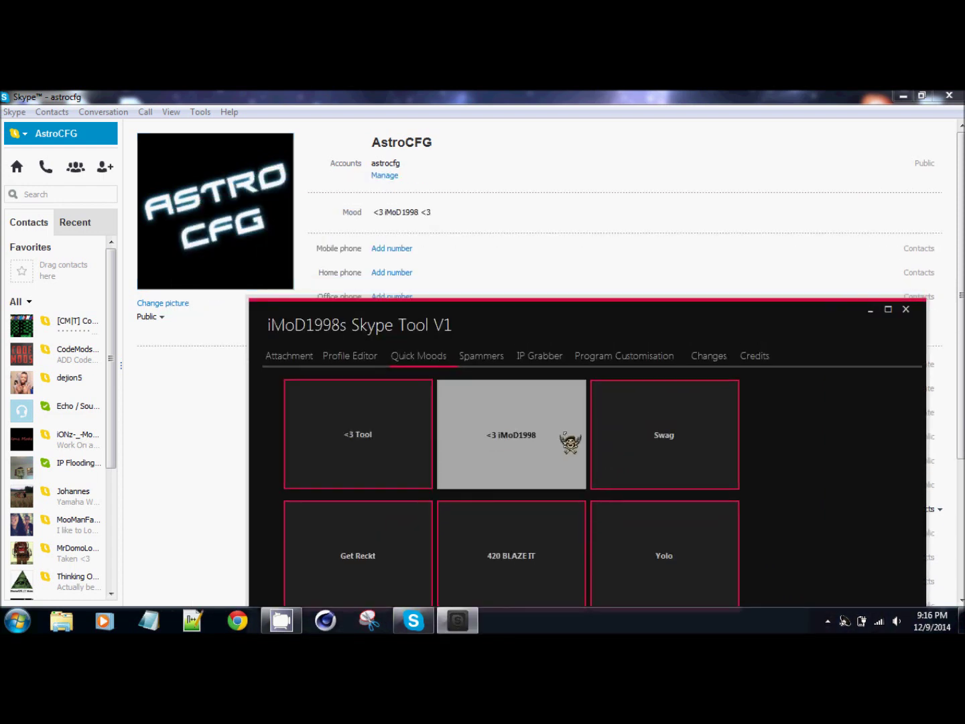
click(655, 443)
click(409, 556)
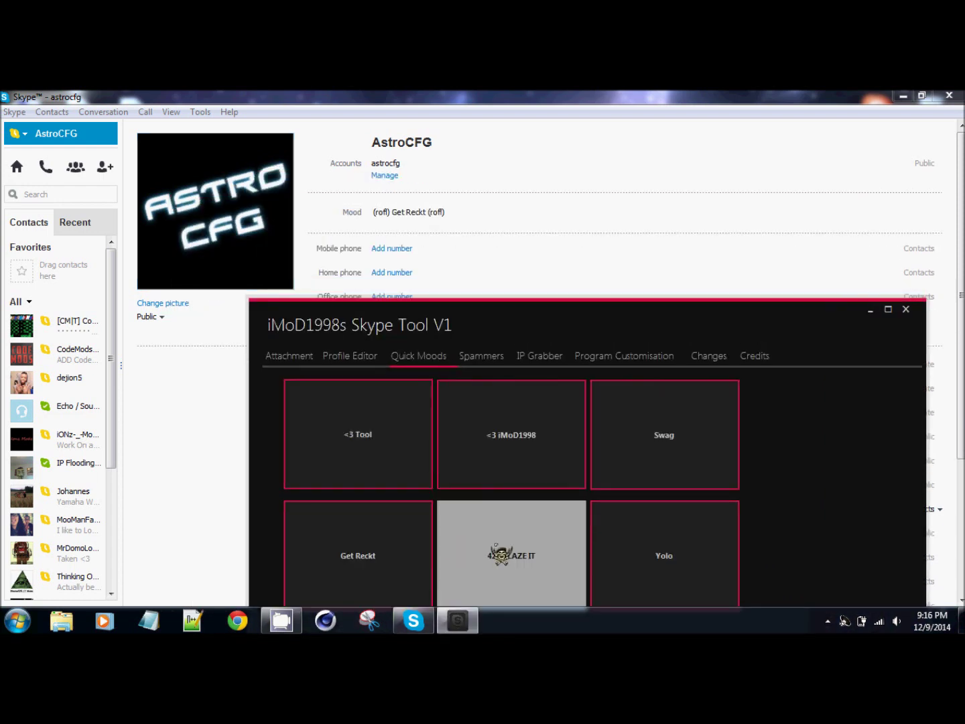
click(463, 555)
click(667, 563)
click(519, 563)
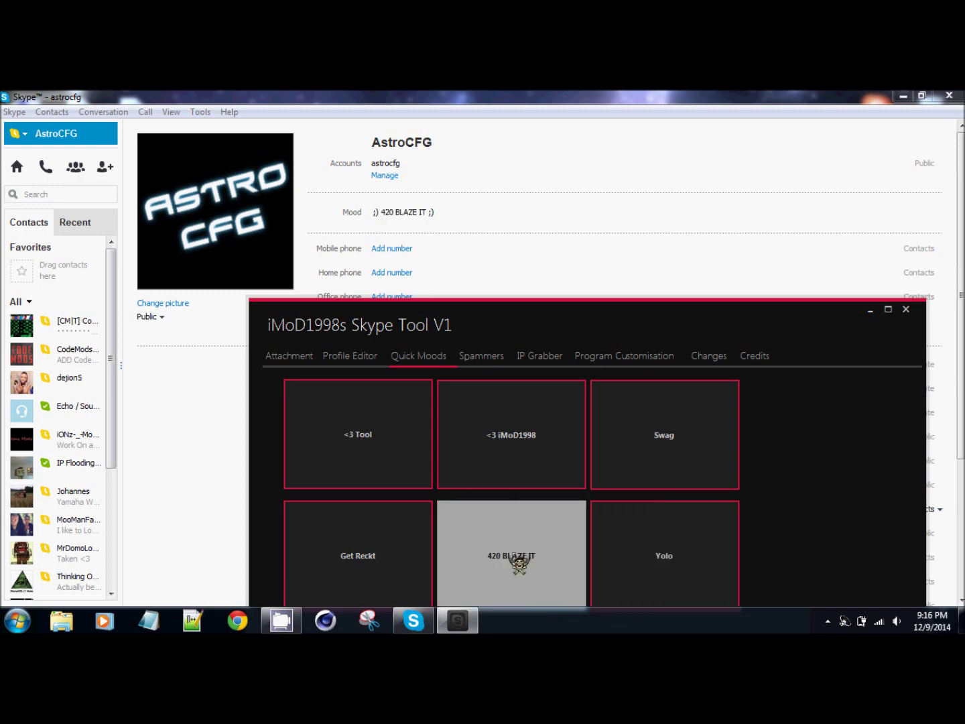
click(476, 356)
mouse_move(497, 337)
mouse_down()
mouse_move(492, 228)
mouse_move(429, 183)
mouse_up()
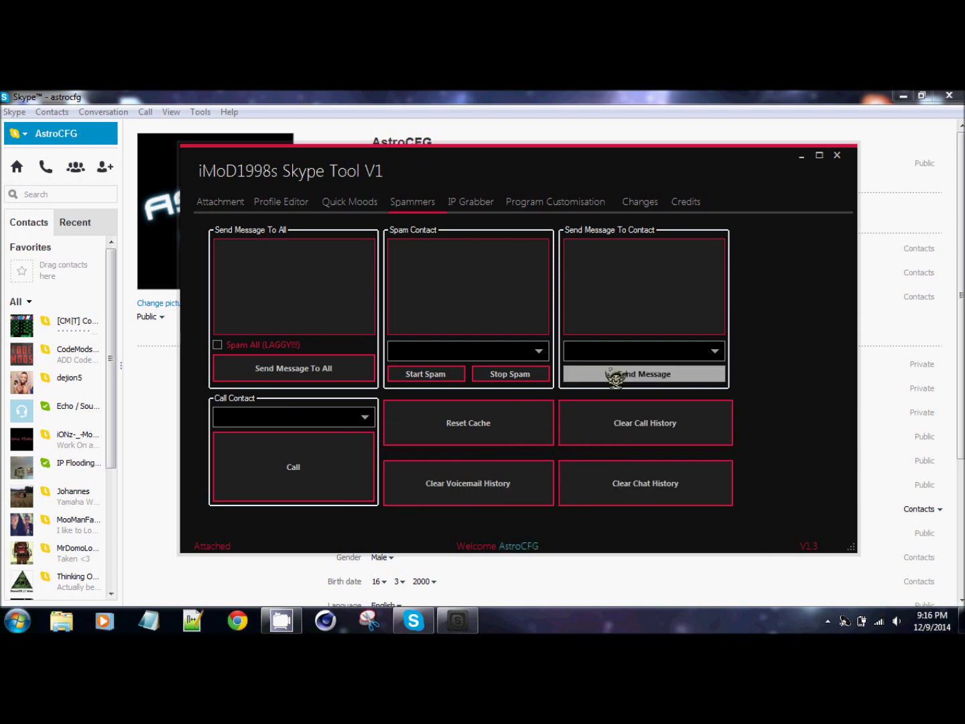
- Send the message '<3 8===D' to a contact chosen from the dropdown
click(698, 354)
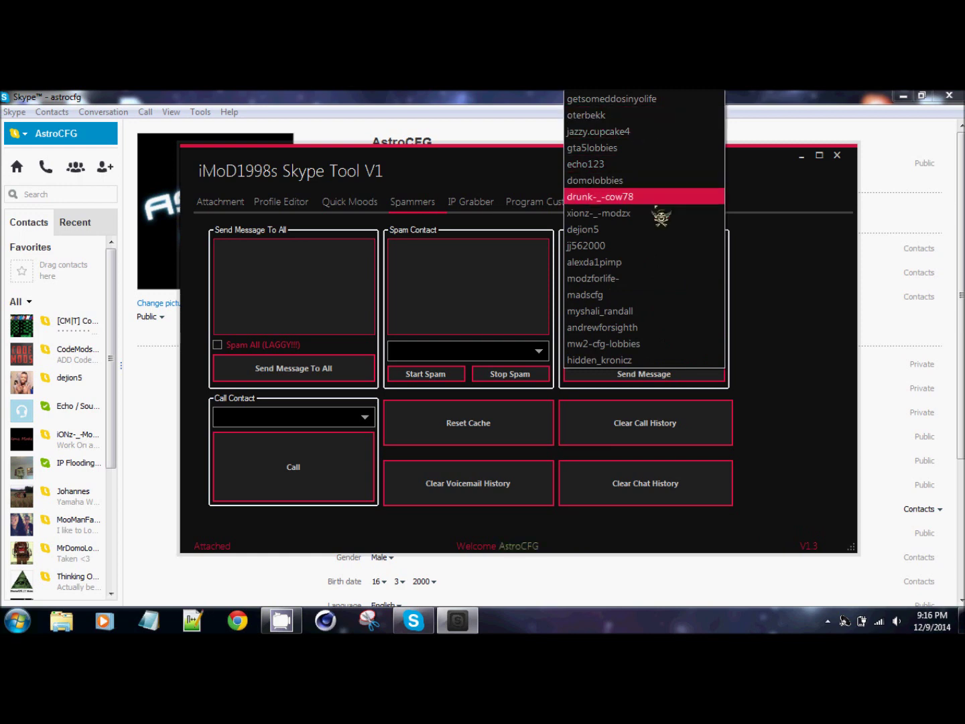
click(633, 230)
text(<3 8===D)
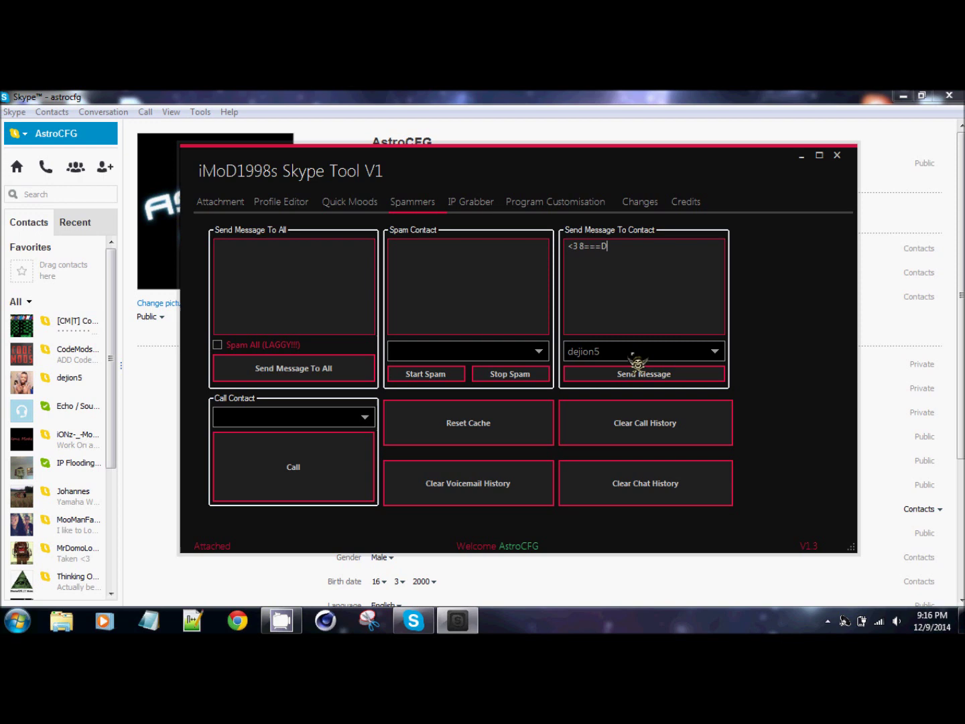
click(633, 365)
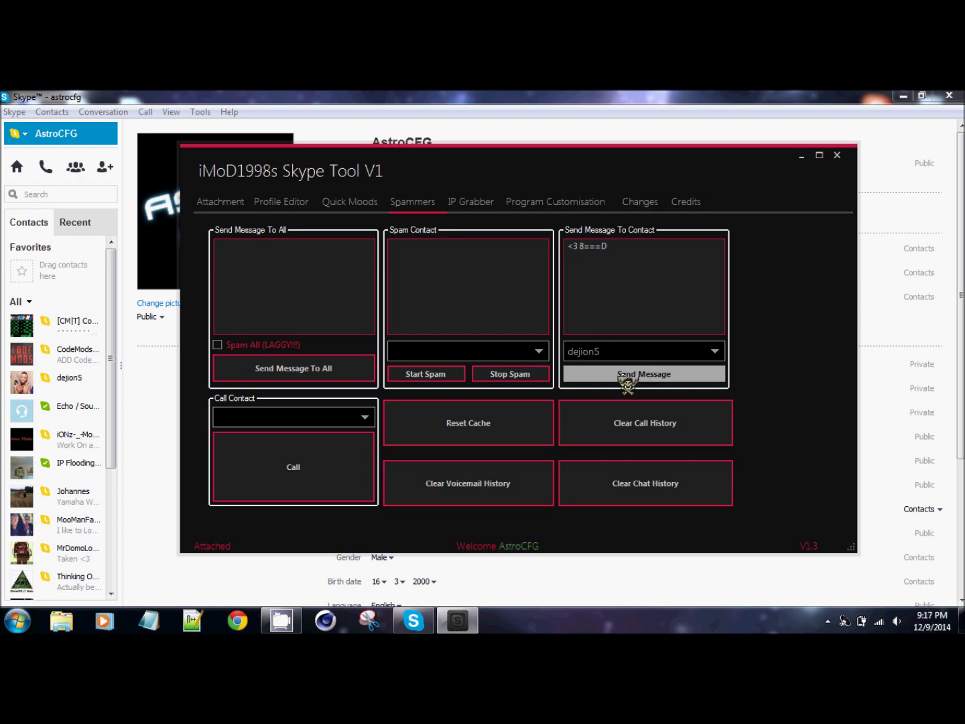
click(73, 382)
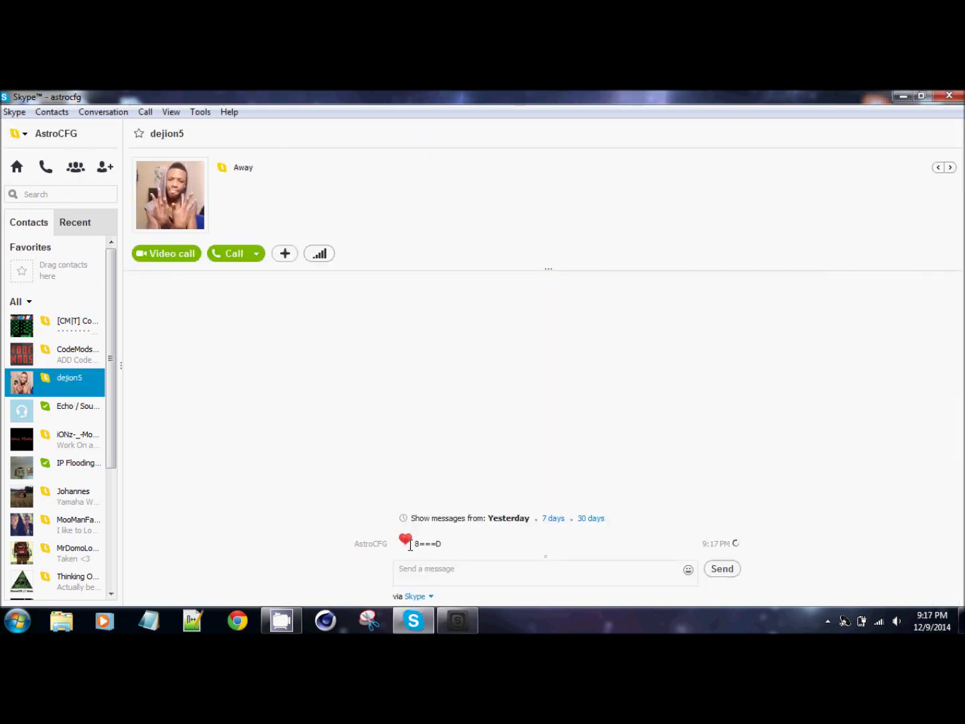
click(459, 619)
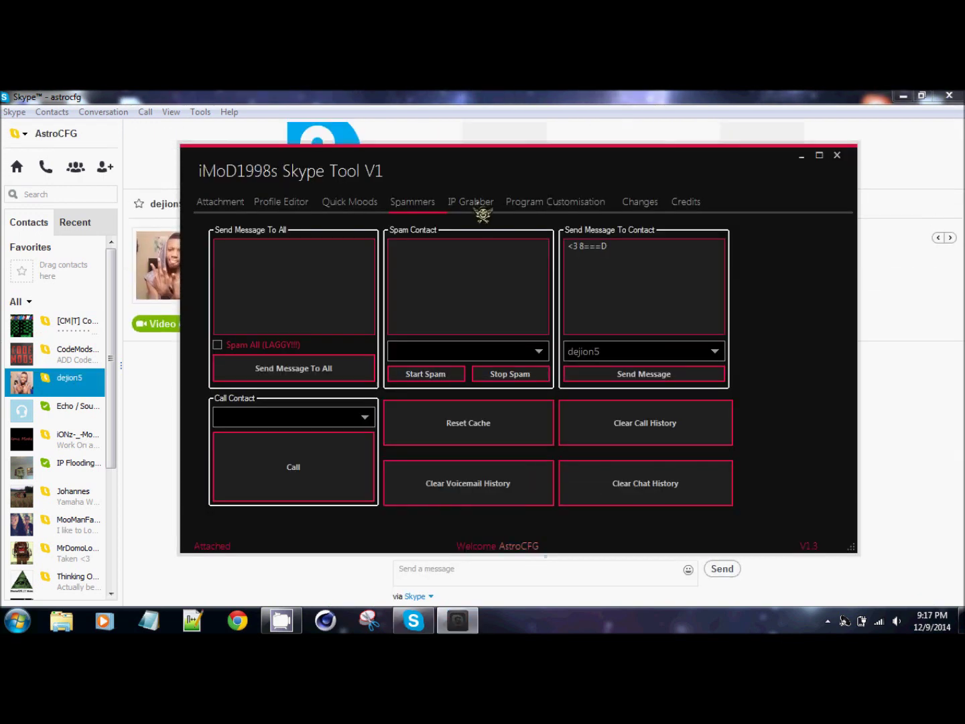
click(481, 209)
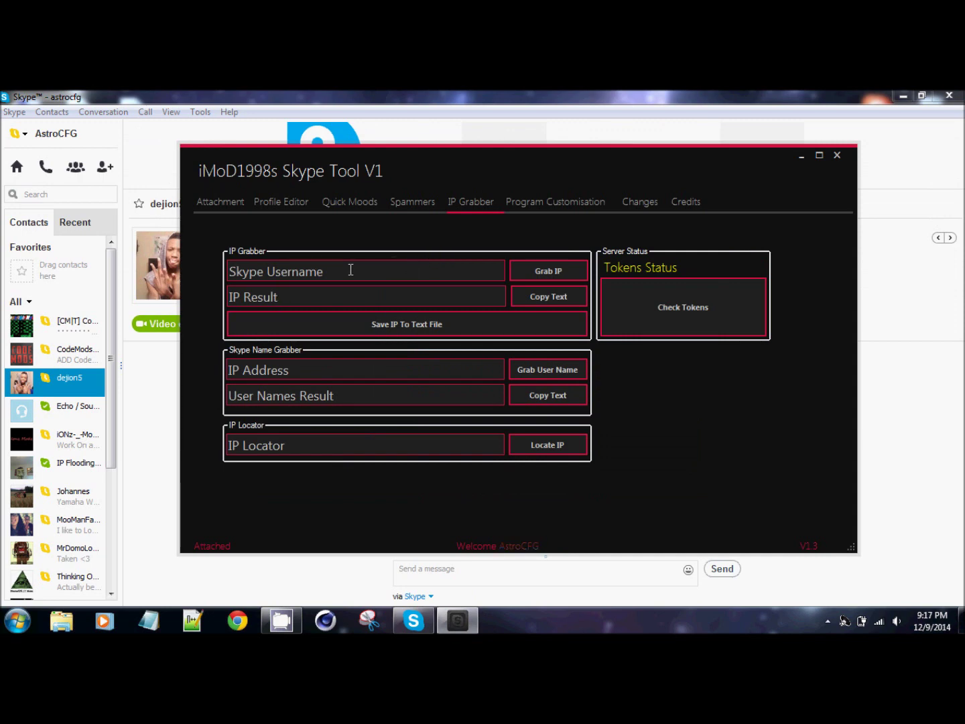
- Clear the username field, enter a Skype username and run Grab IP, which returns an invalid-key error
key(ctrl+a)
key(BackSpace)
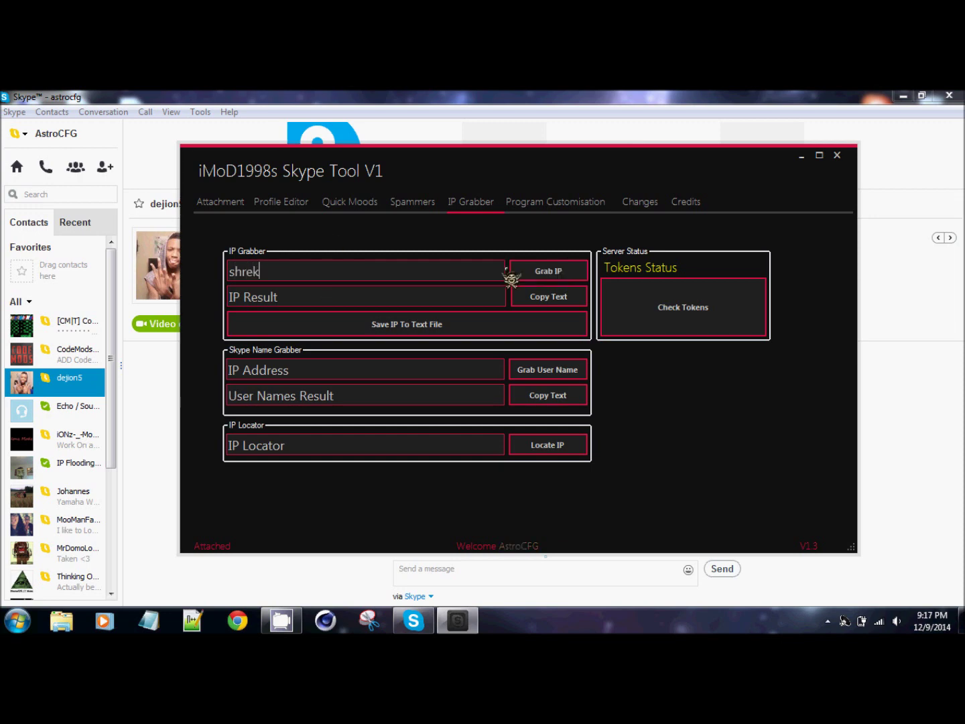
click(554, 272)
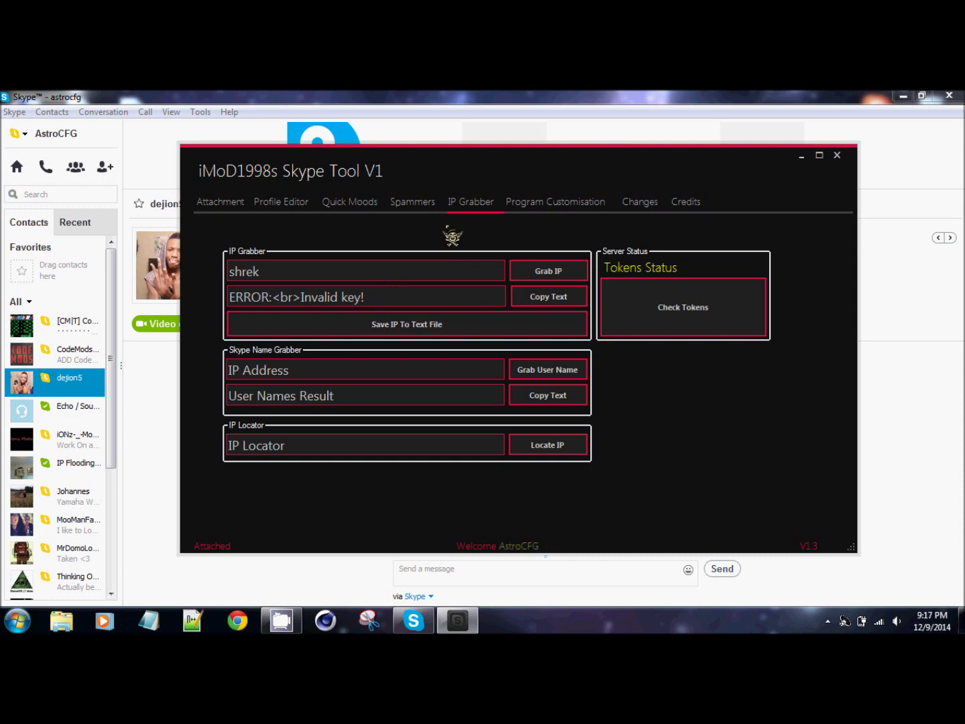
double_click(352, 270)
text(lel)
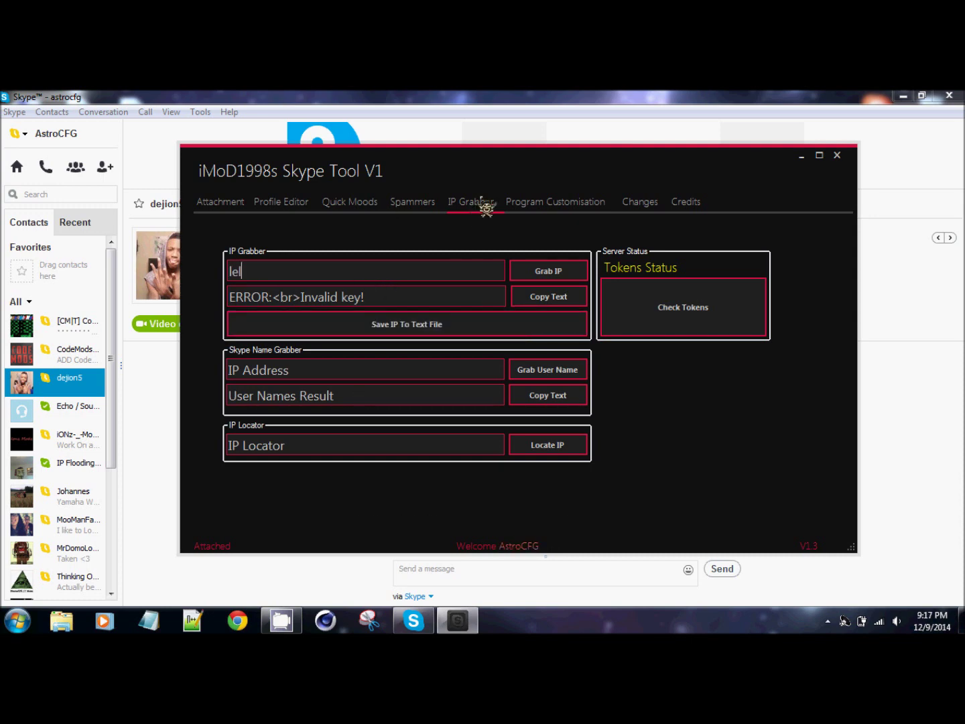
click(543, 208)
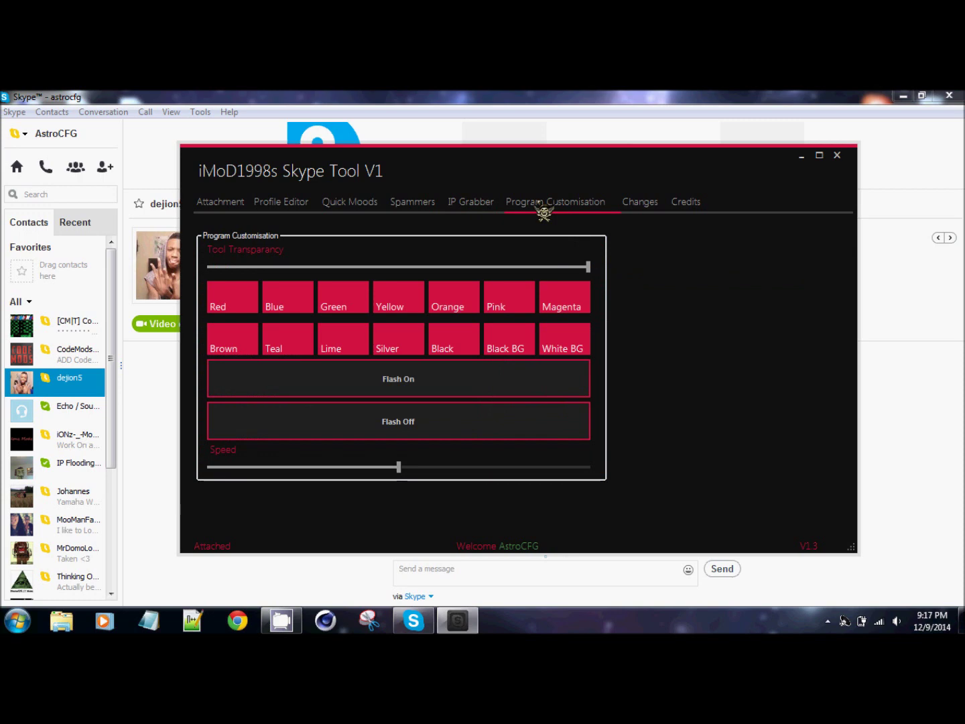
click(274, 310)
- Cycle the accent colour through green, yellow, orange, pink, magenta, teal, lime, silver and black
click(345, 305)
click(401, 305)
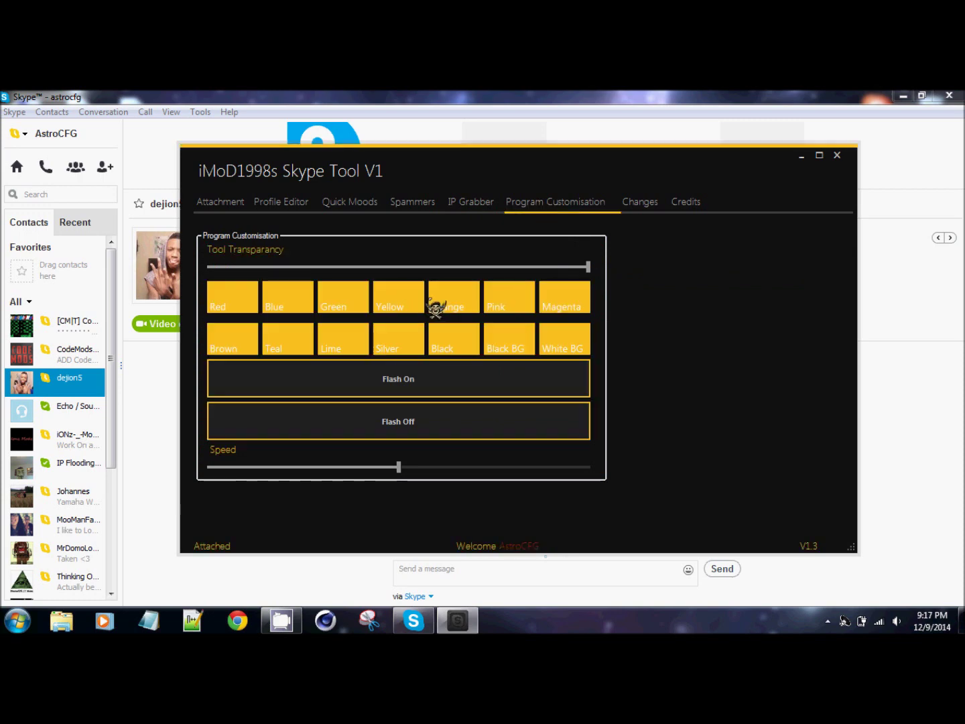
click(452, 304)
click(509, 305)
click(554, 308)
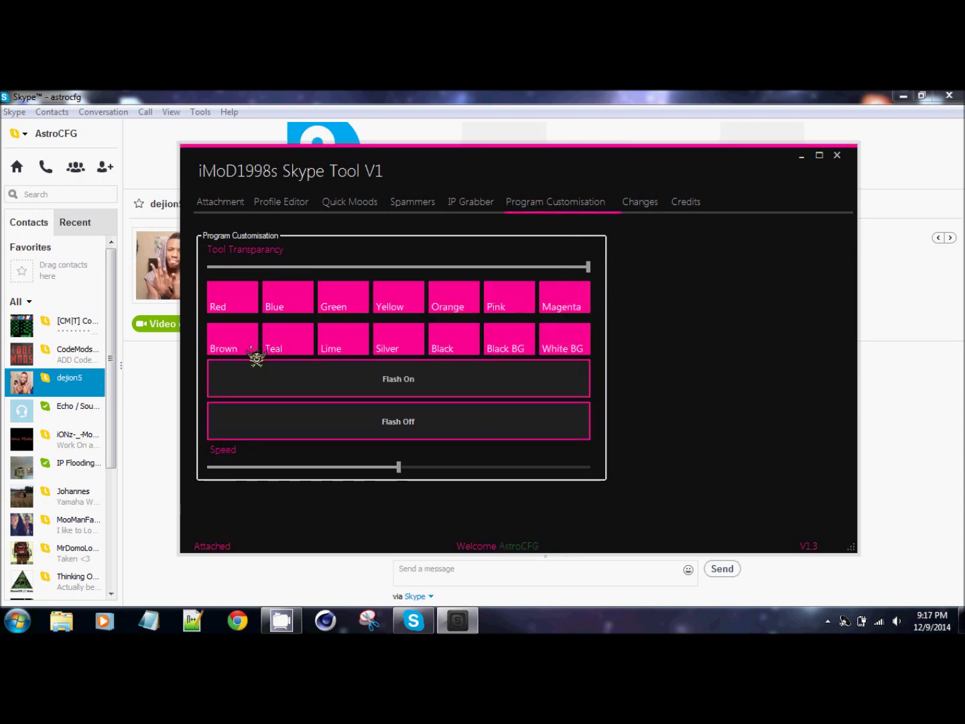
click(280, 343)
click(346, 344)
click(399, 343)
click(443, 344)
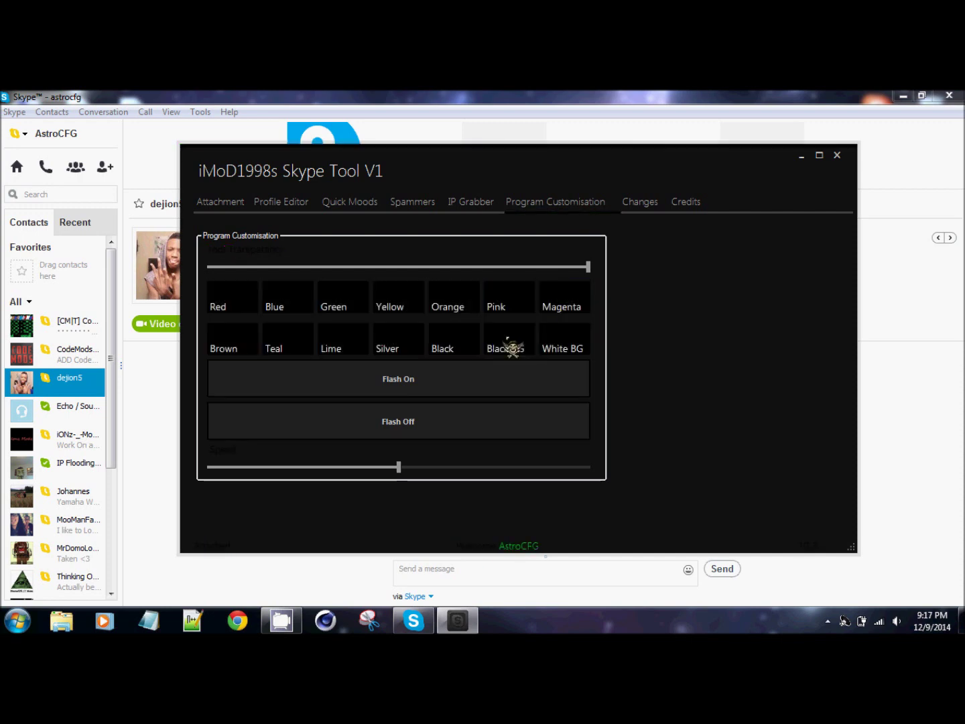
- Turn on automatic colour flashing over a black background and slightly lower the cycle speed
click(568, 347)
click(437, 382)
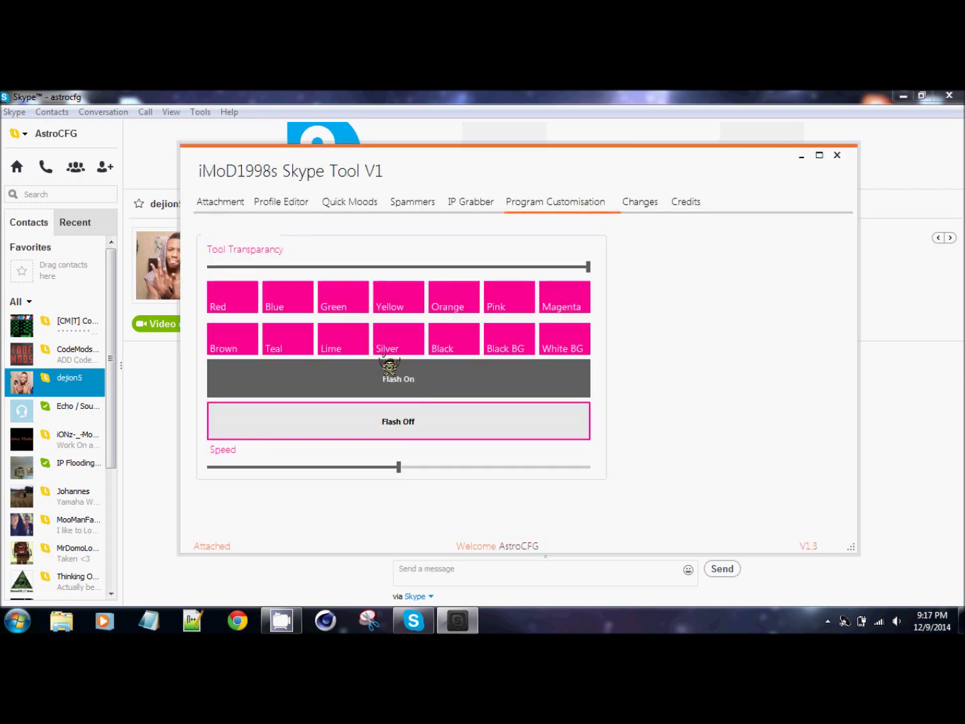
click(531, 346)
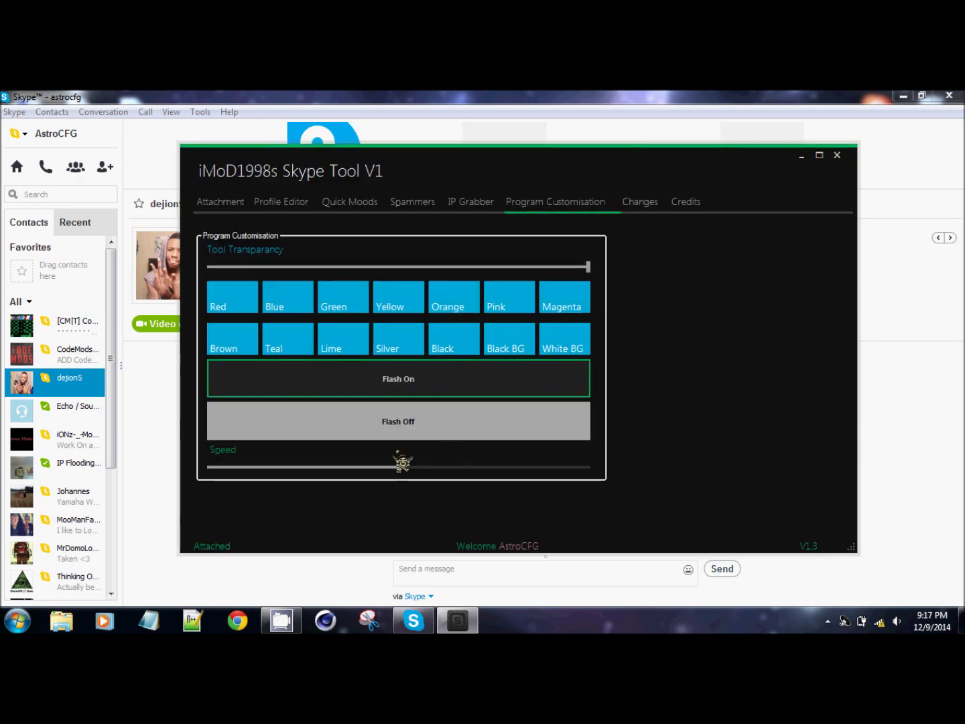
drag(403, 469, 400, 469)
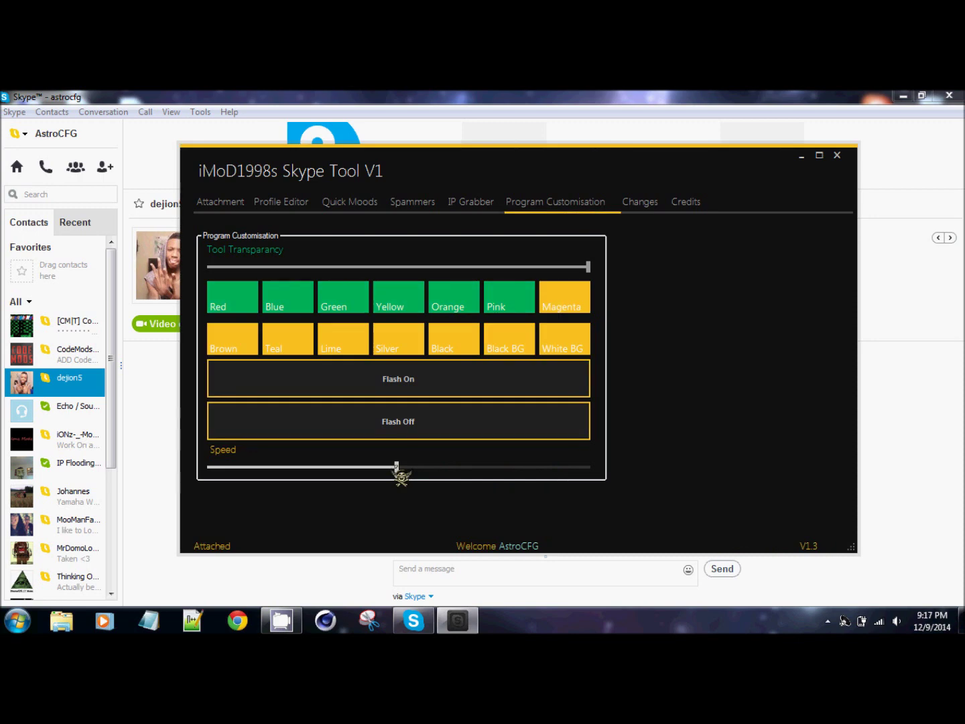
click(640, 202)
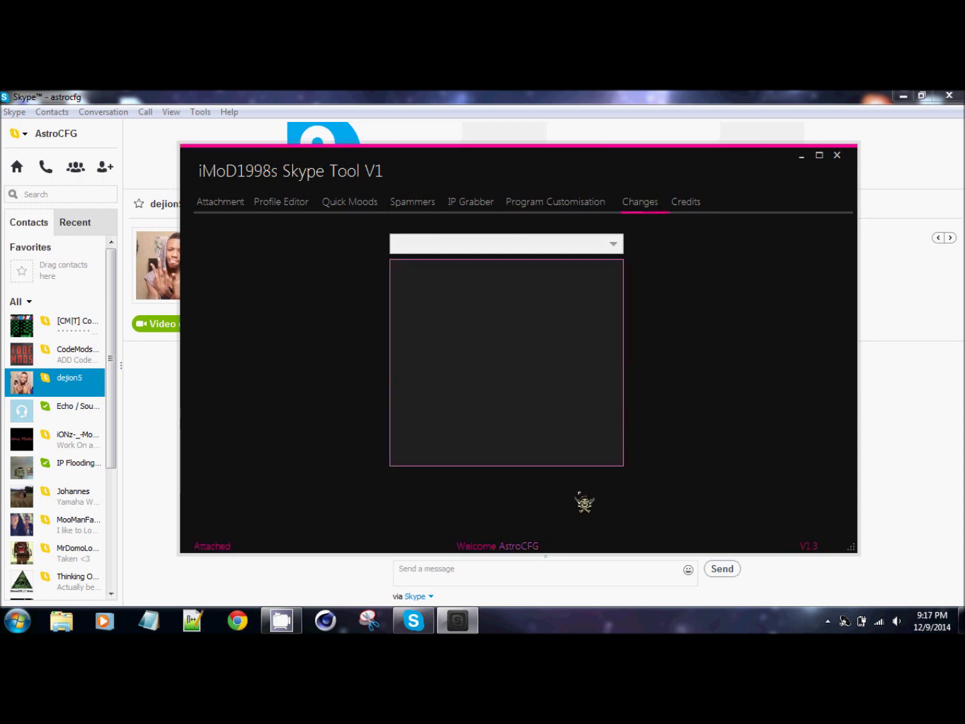
- View the V1.3 changelog, switch to the Credits page, then launch Notepad from the taskbar
click(613, 244)
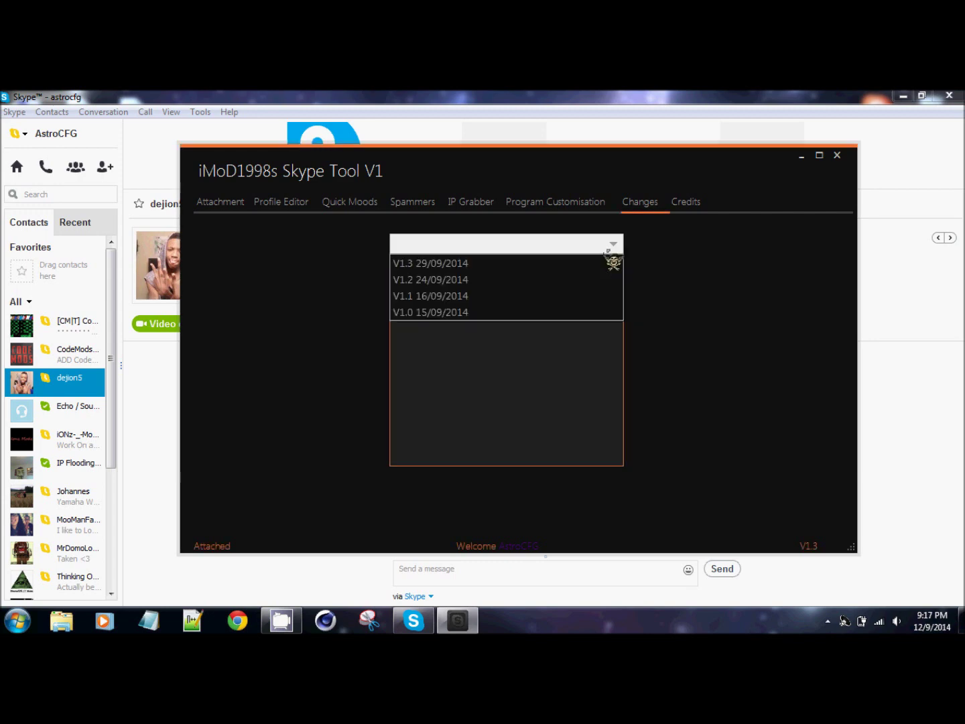
click(461, 262)
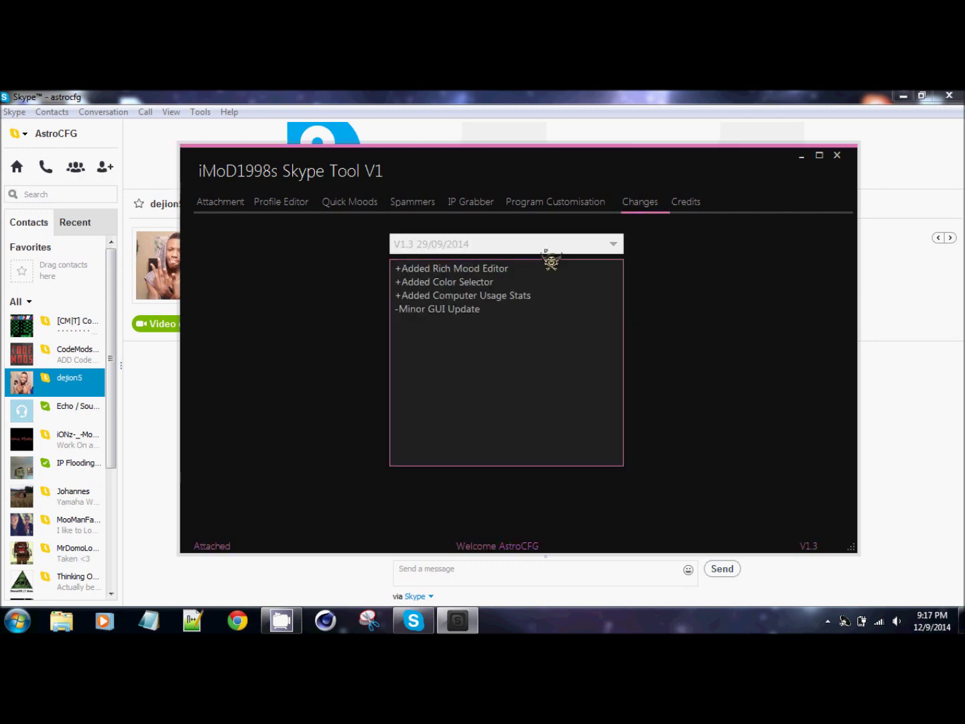
click(684, 201)
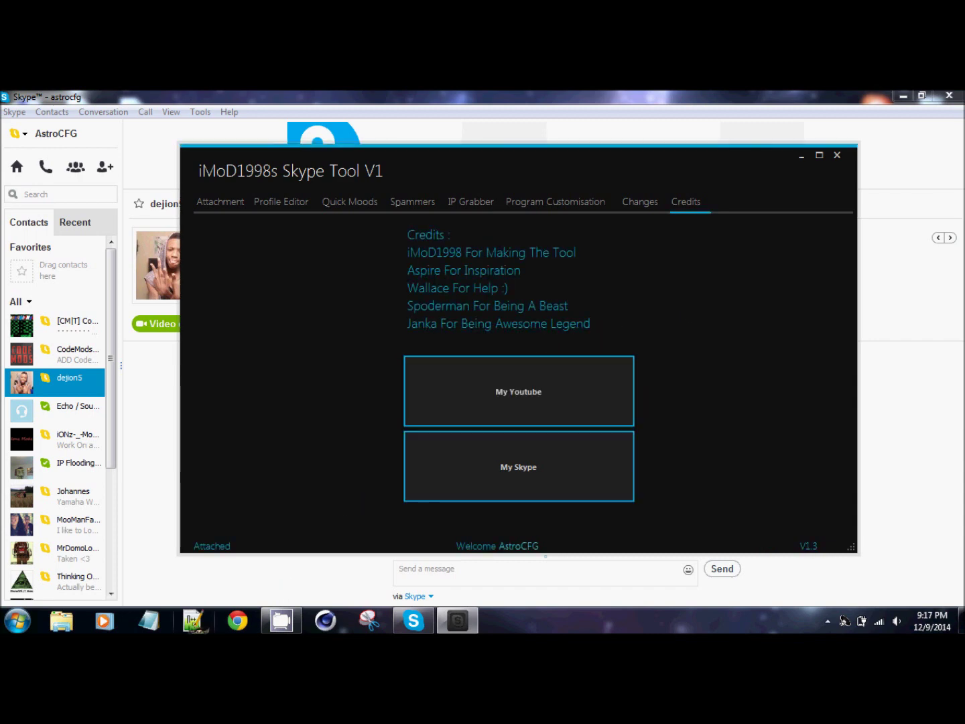
click(154, 620)
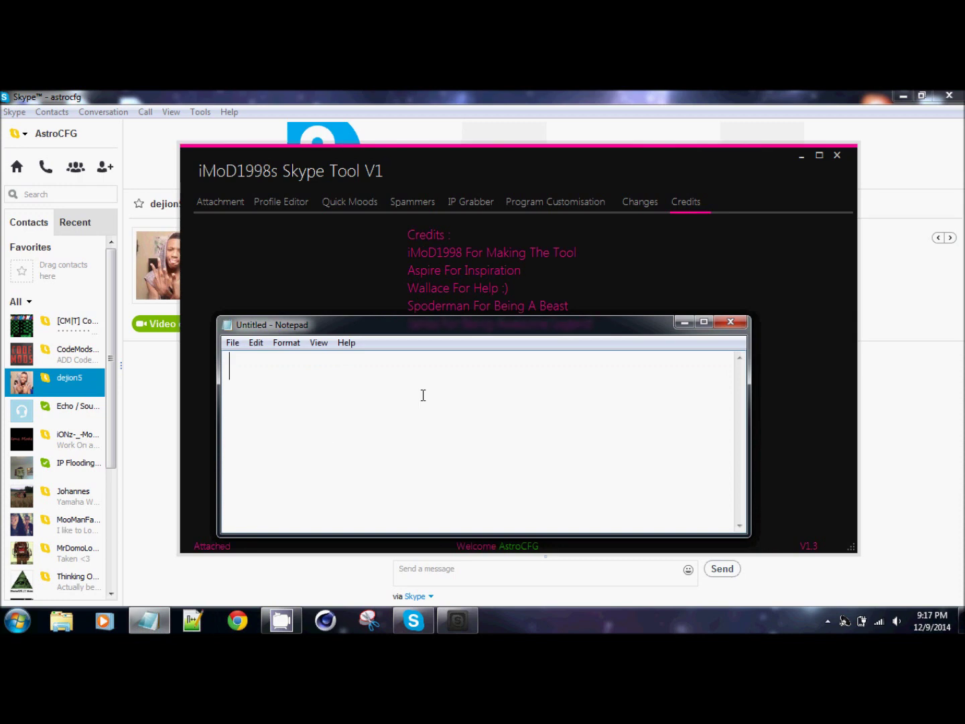